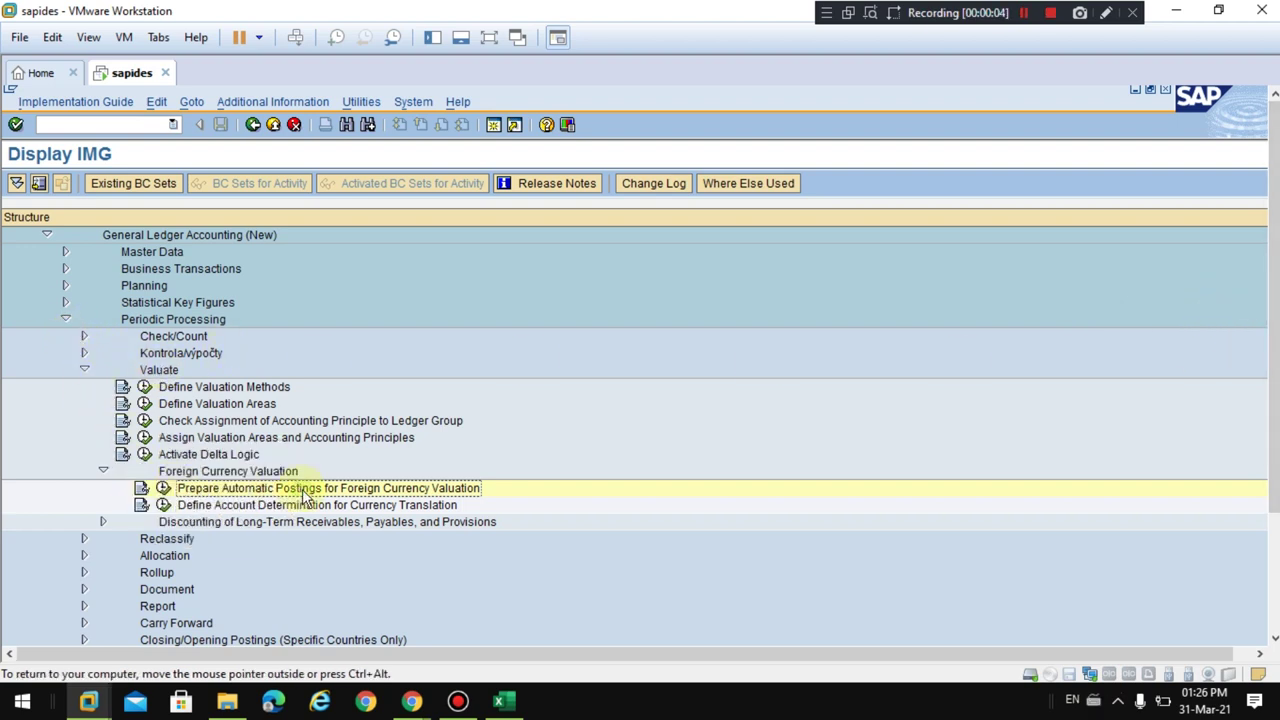
# Briefly open Prepare Automatic Postings, return to the IMG tree, and show the VM full-screen.
pyautogui.click(164, 489)
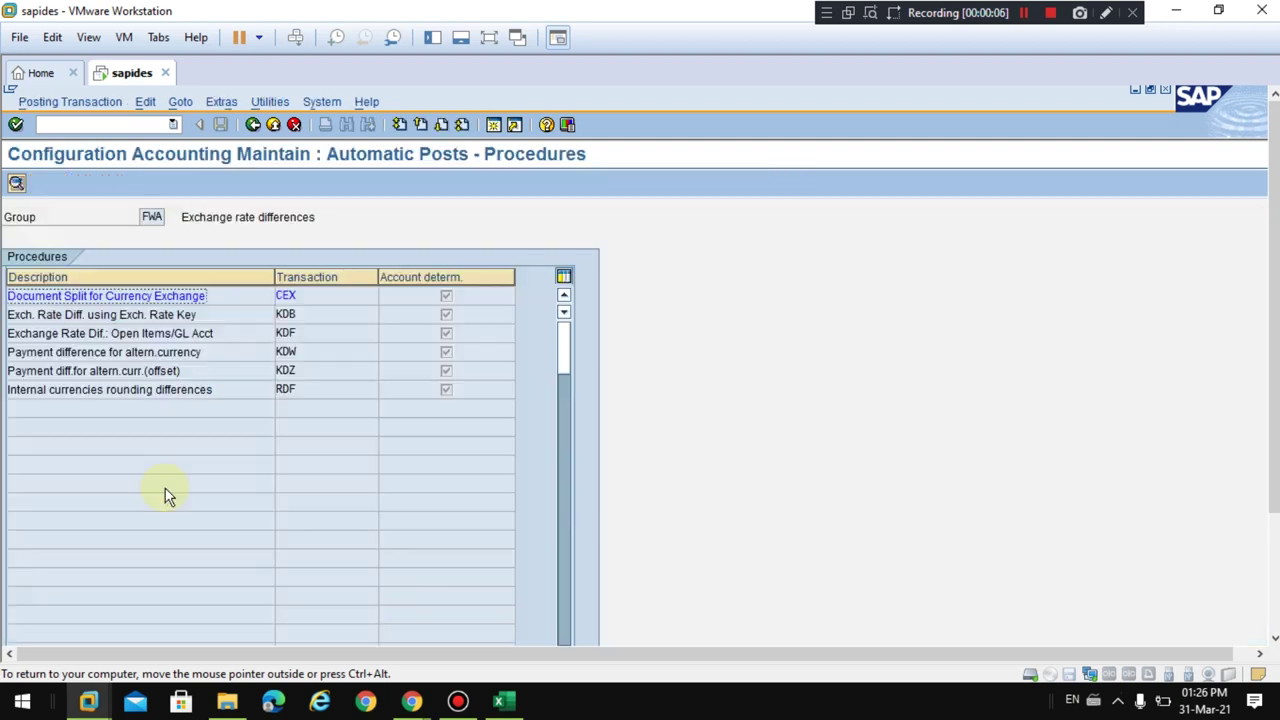
pyautogui.click(255, 126)
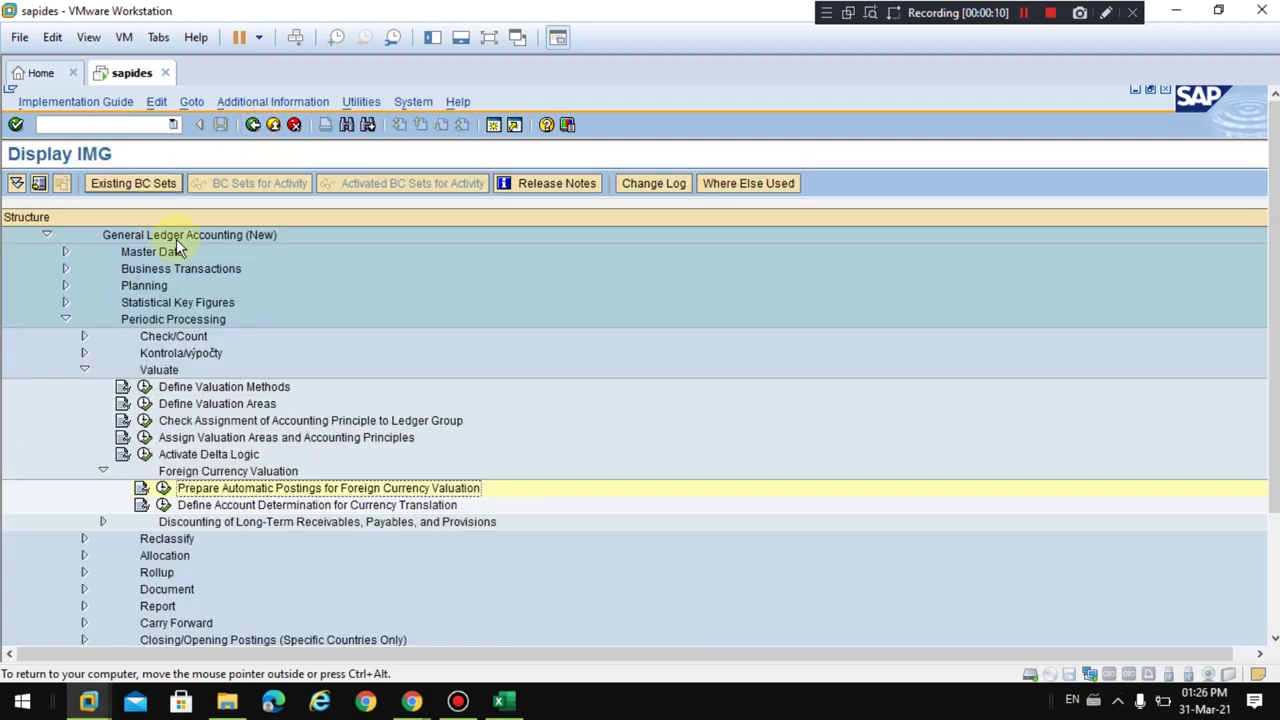
pyautogui.click(494, 38)
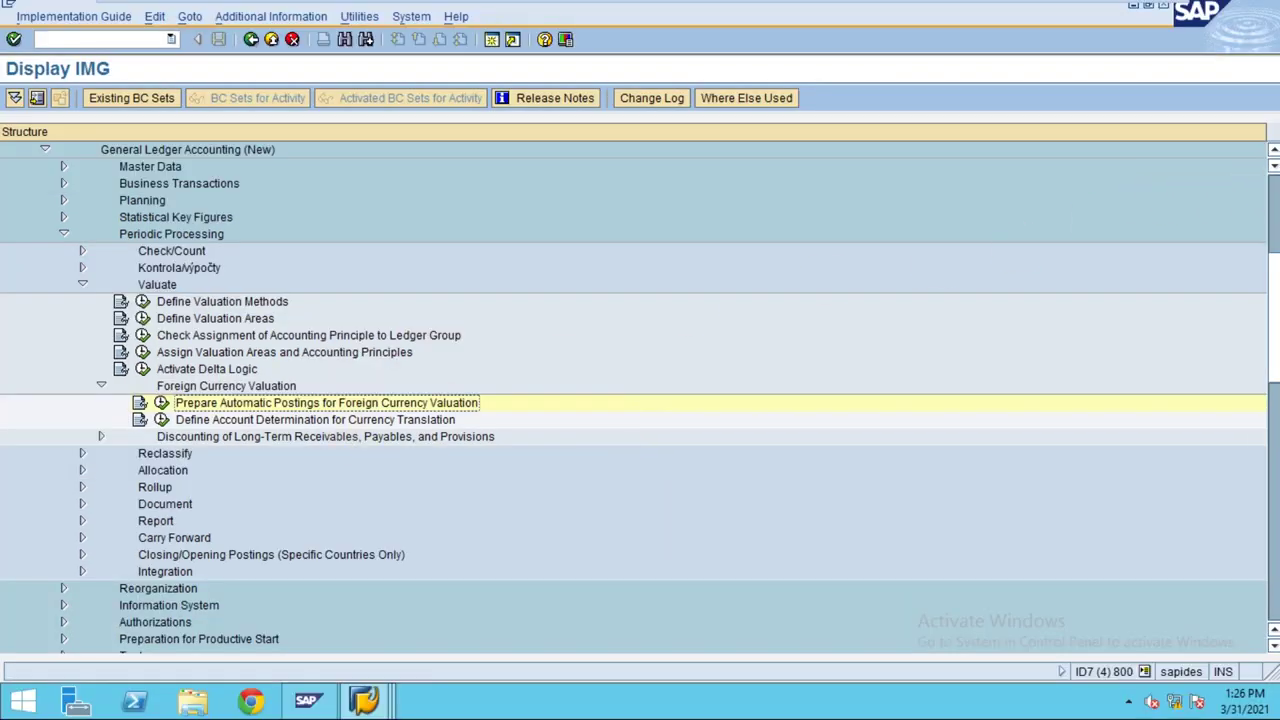
# Scroll the IMG tree and re-expand the Foreign Currency Valuation branch.
pyautogui.scroll(6, 640, 400)
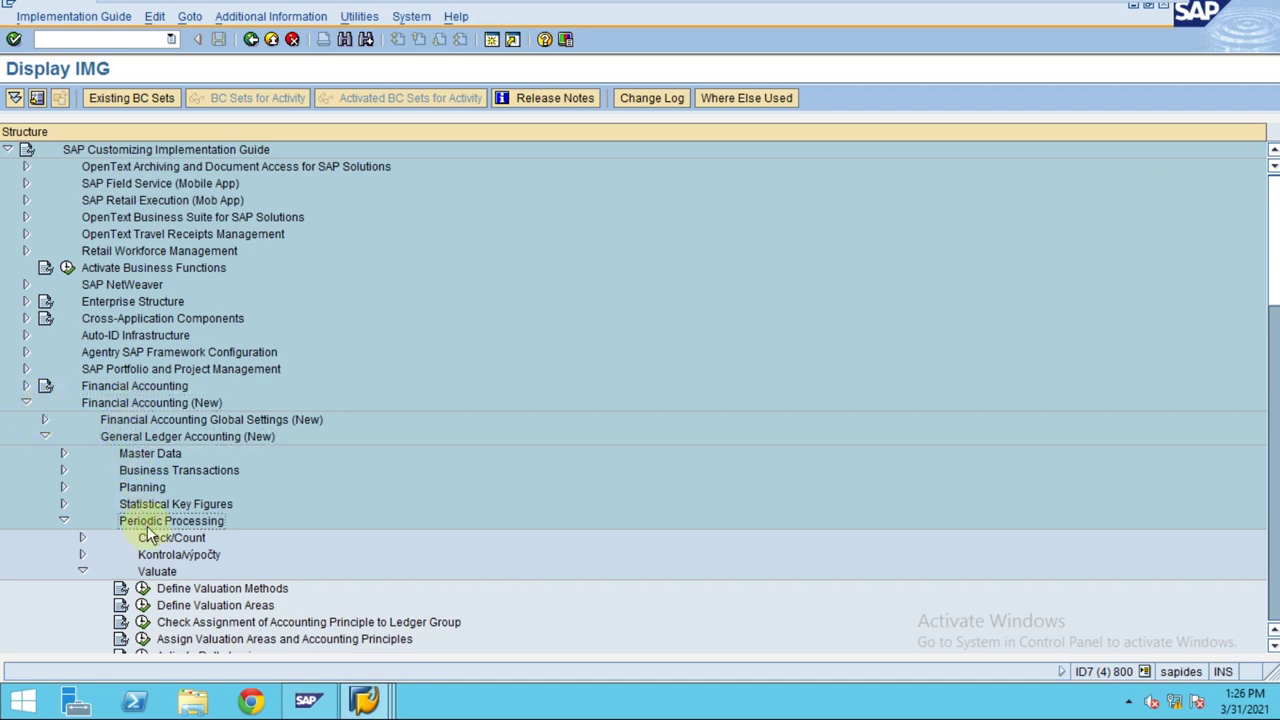
pyautogui.scroll(-5, 148, 535)
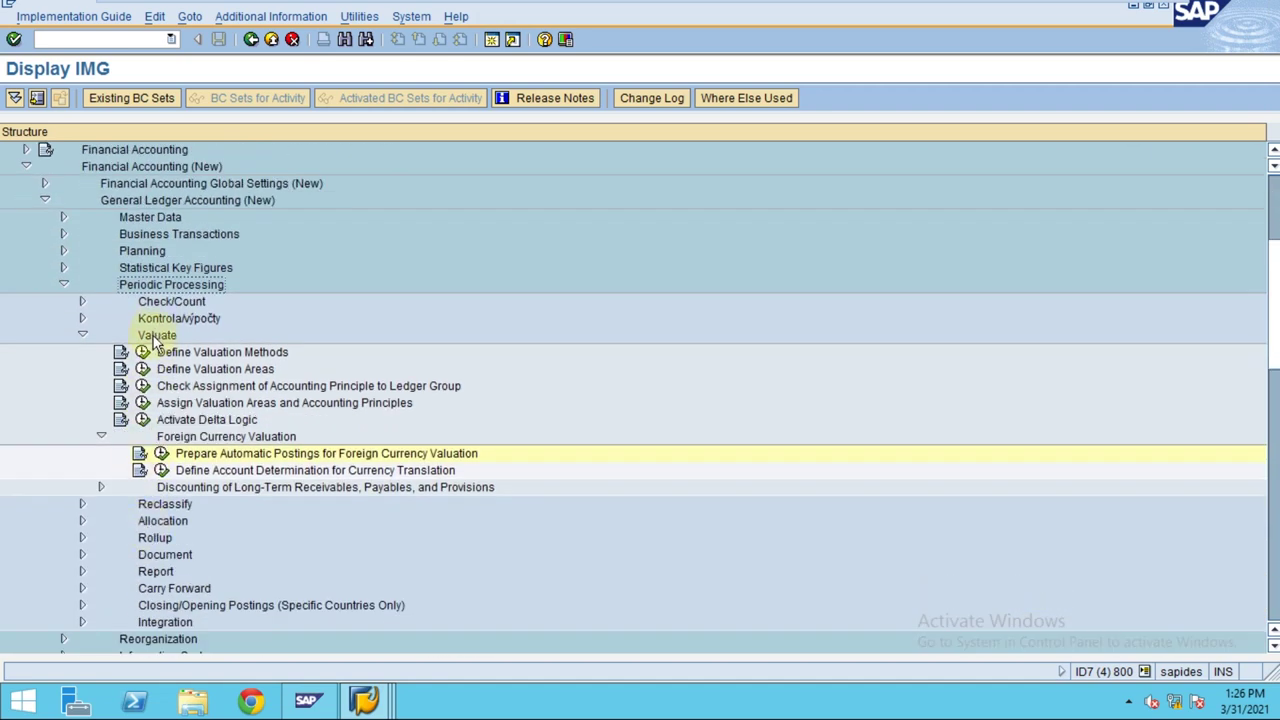
pyautogui.click(101, 436)
pyautogui.click(101, 436)
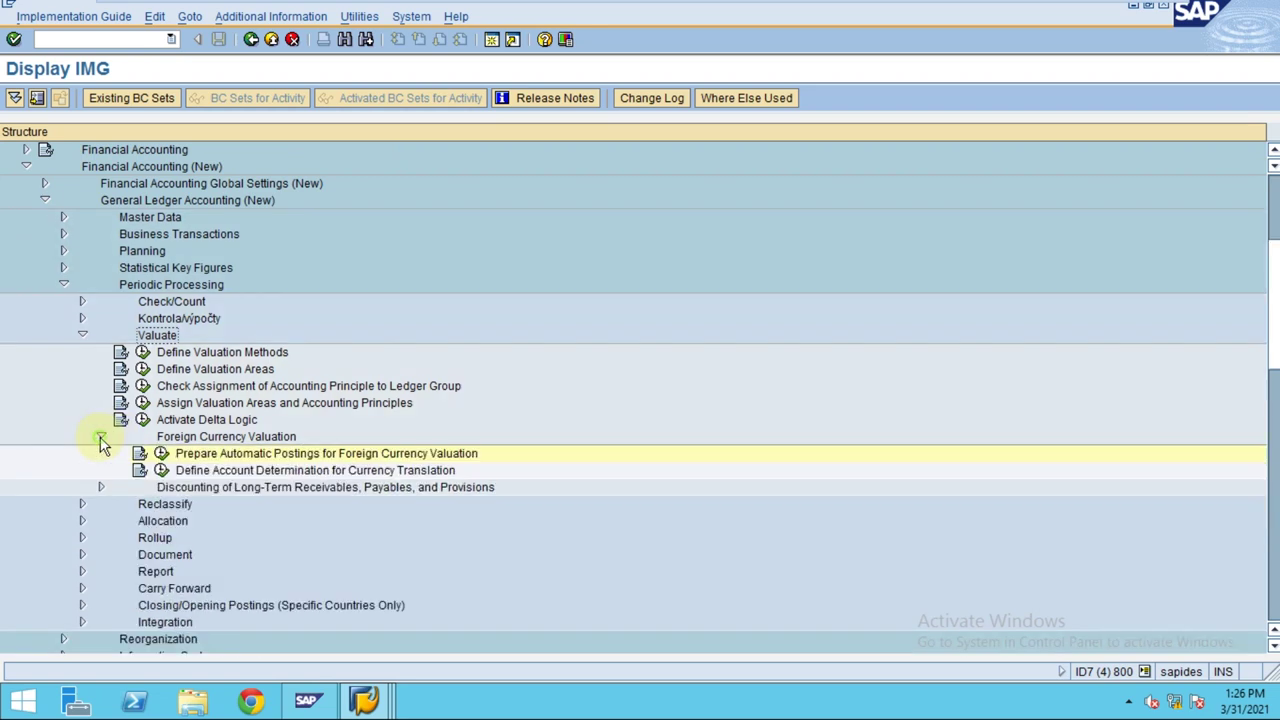
pyautogui.click(212, 438)
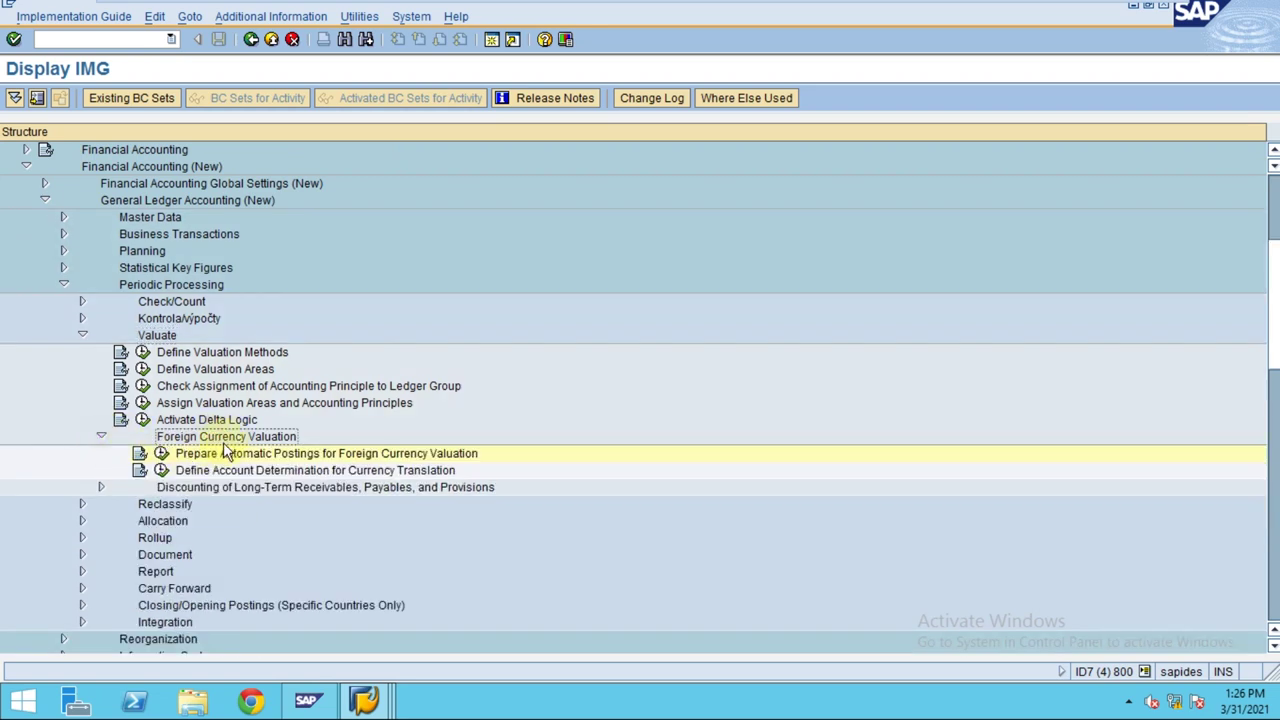
# Open automatic postings for currency valuation and drill into the KDF open-items exchange difference procedure.
pyautogui.click(162, 455)
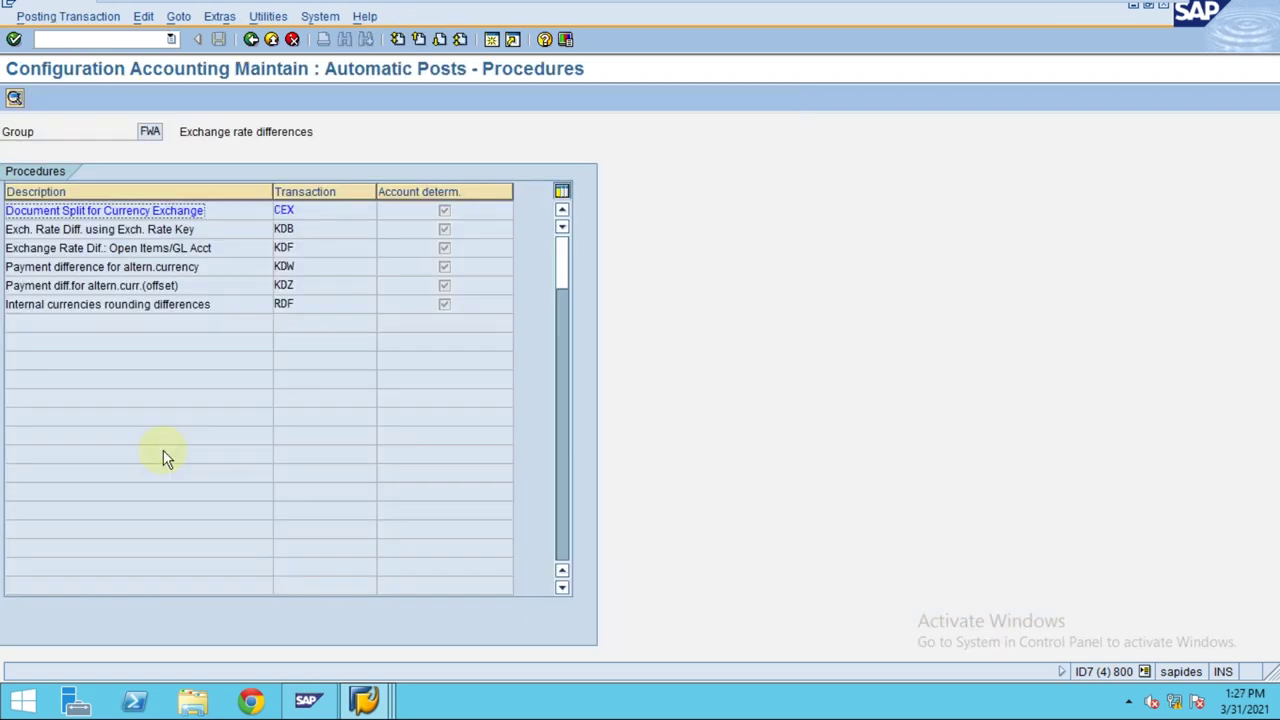
pyautogui.click(133, 248)
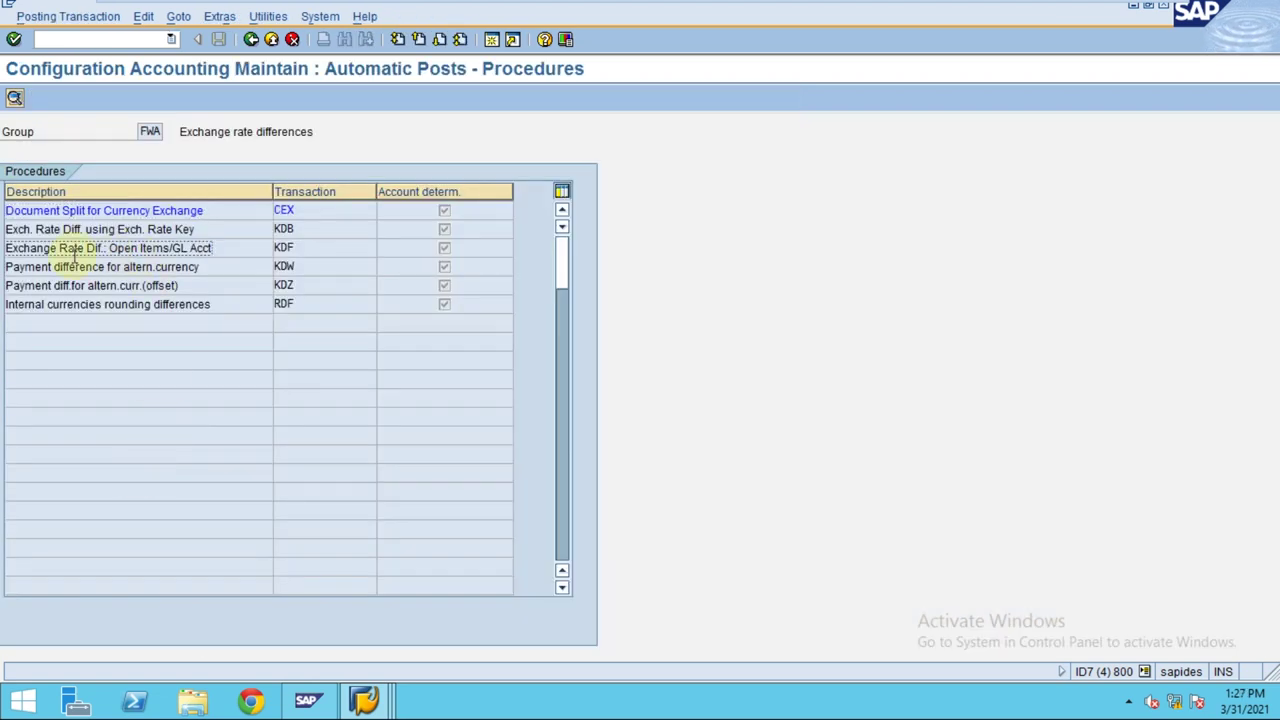
pyautogui.moveTo(236, 250); pyautogui.dragTo(6, 249)
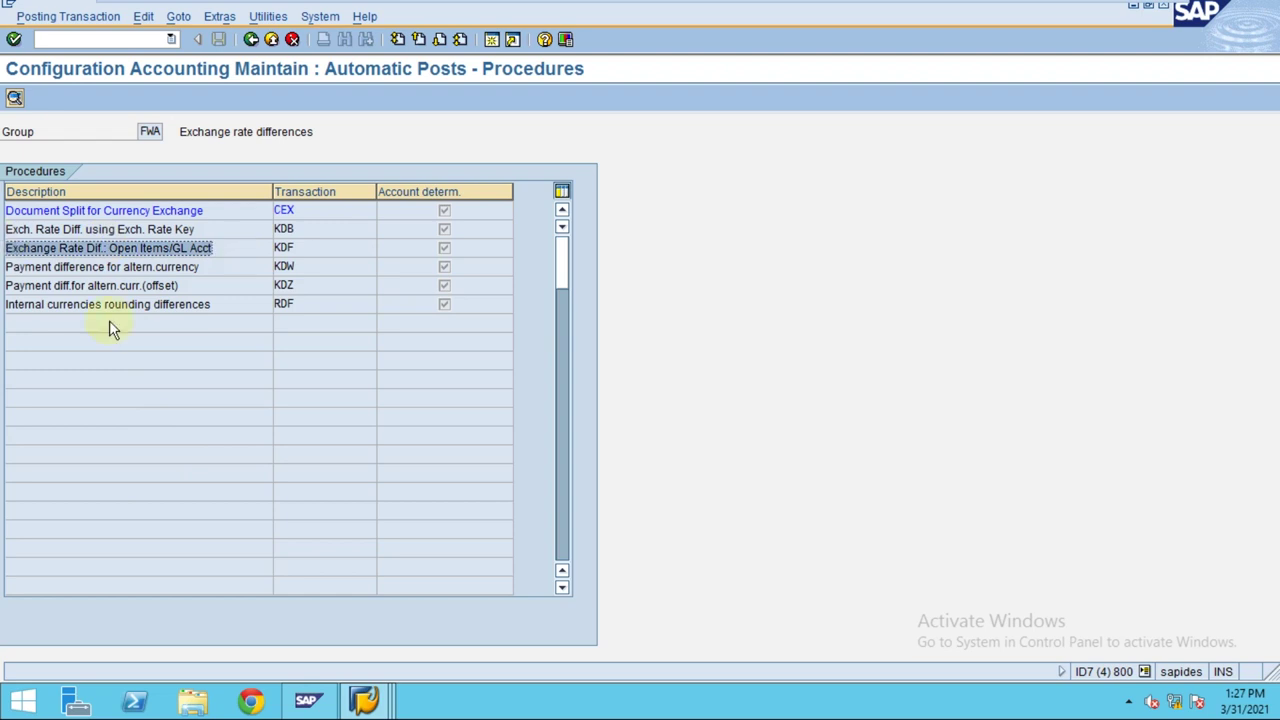
pyautogui.click(306, 249)
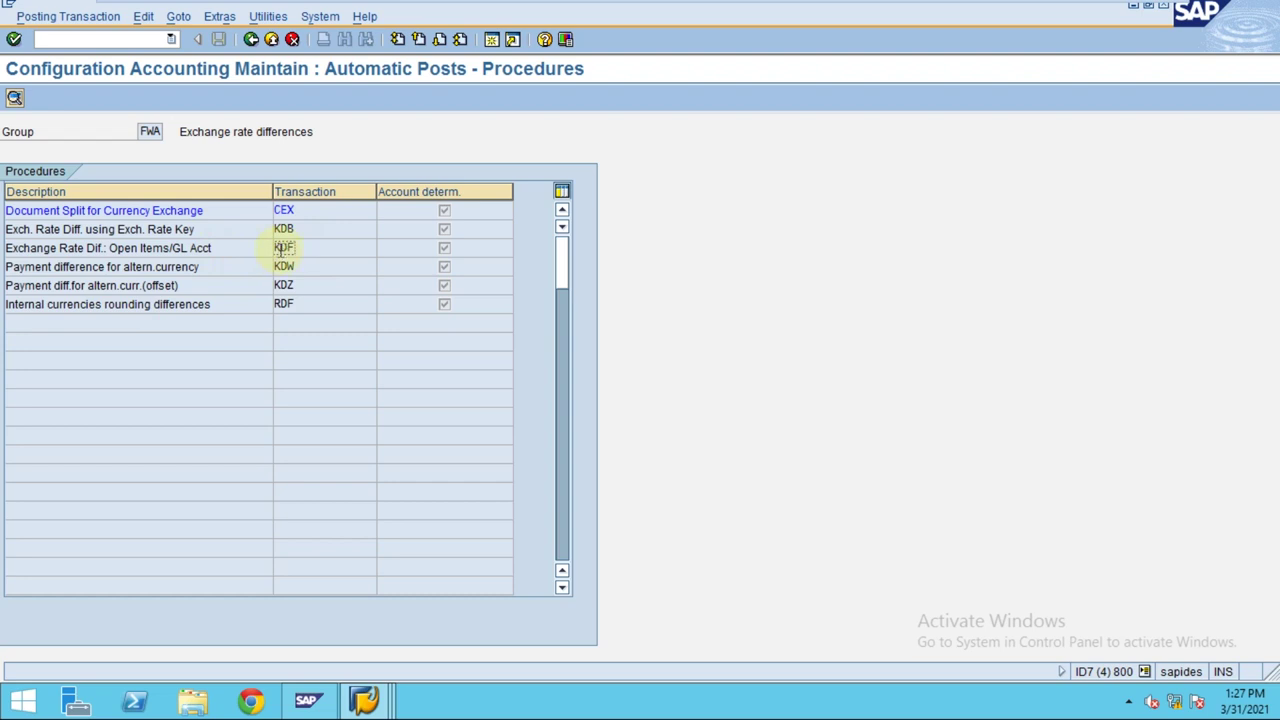
pyautogui.doubleClick(283, 249)
# Confirm chart of accounts INT, dock the window right, and go back to the valuation results list.
pyautogui.click(146, 402)
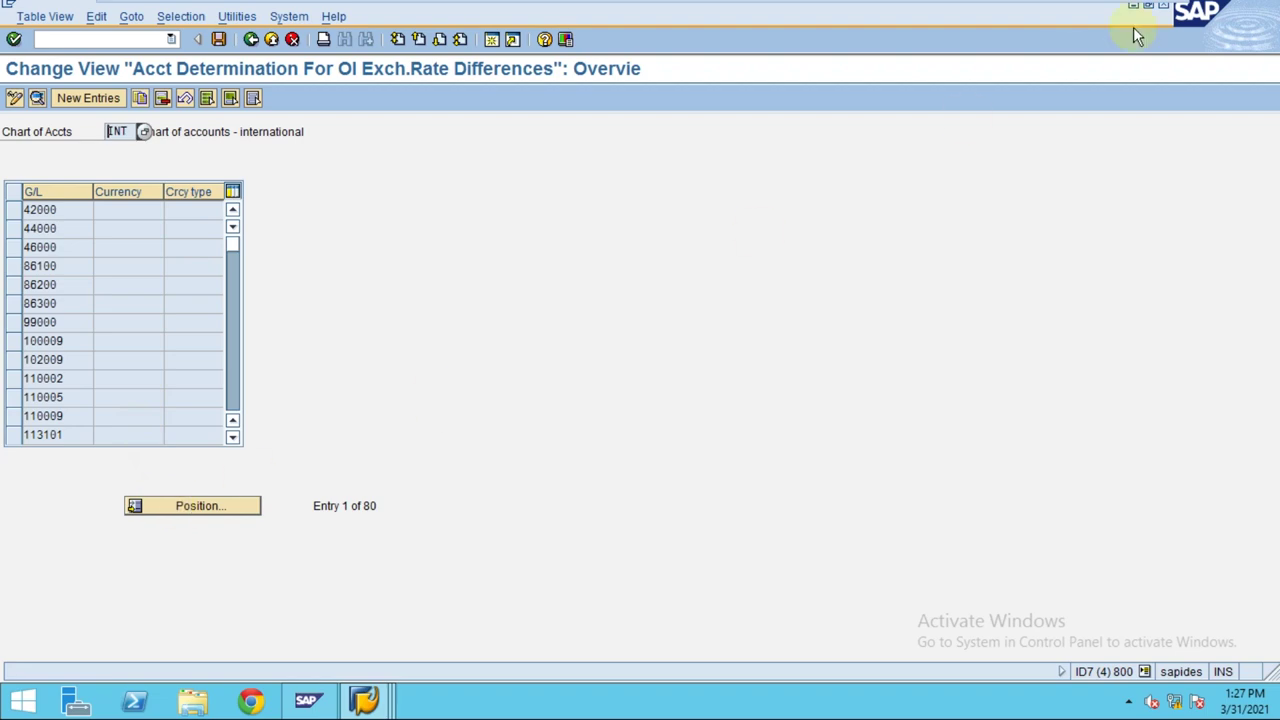
pyautogui.click(1155, 12)
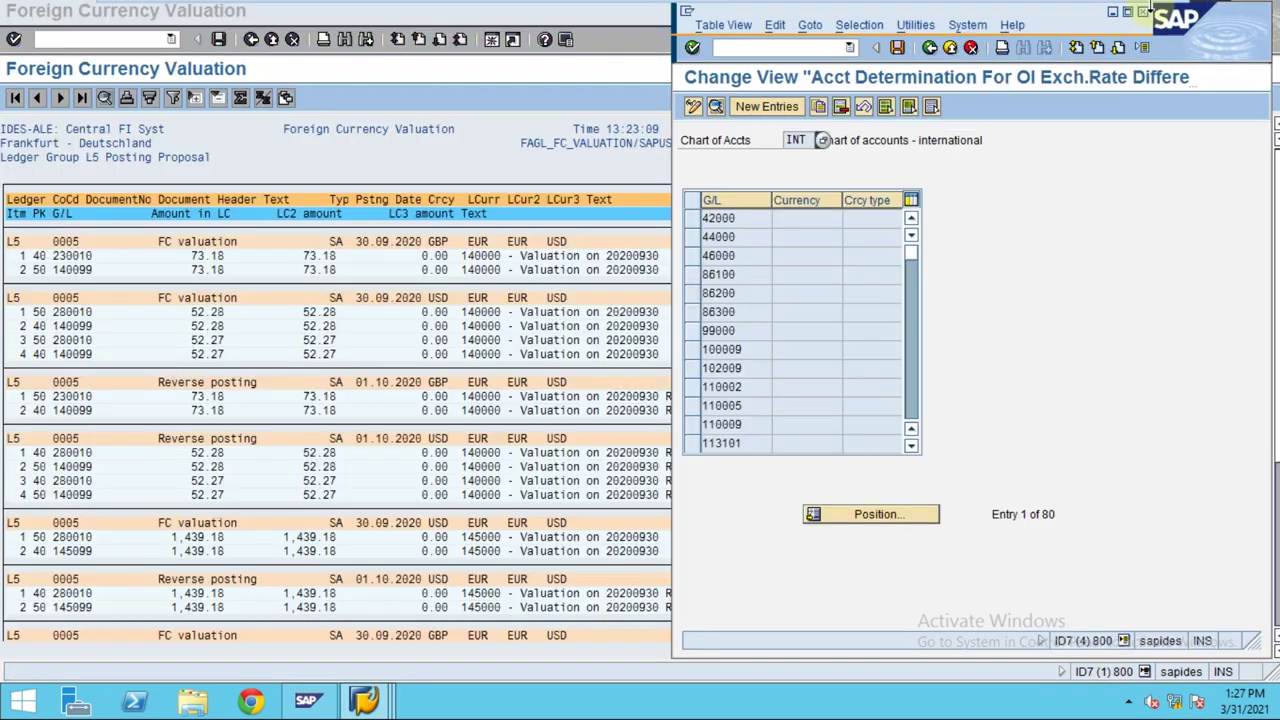
pyautogui.click(242, 172)
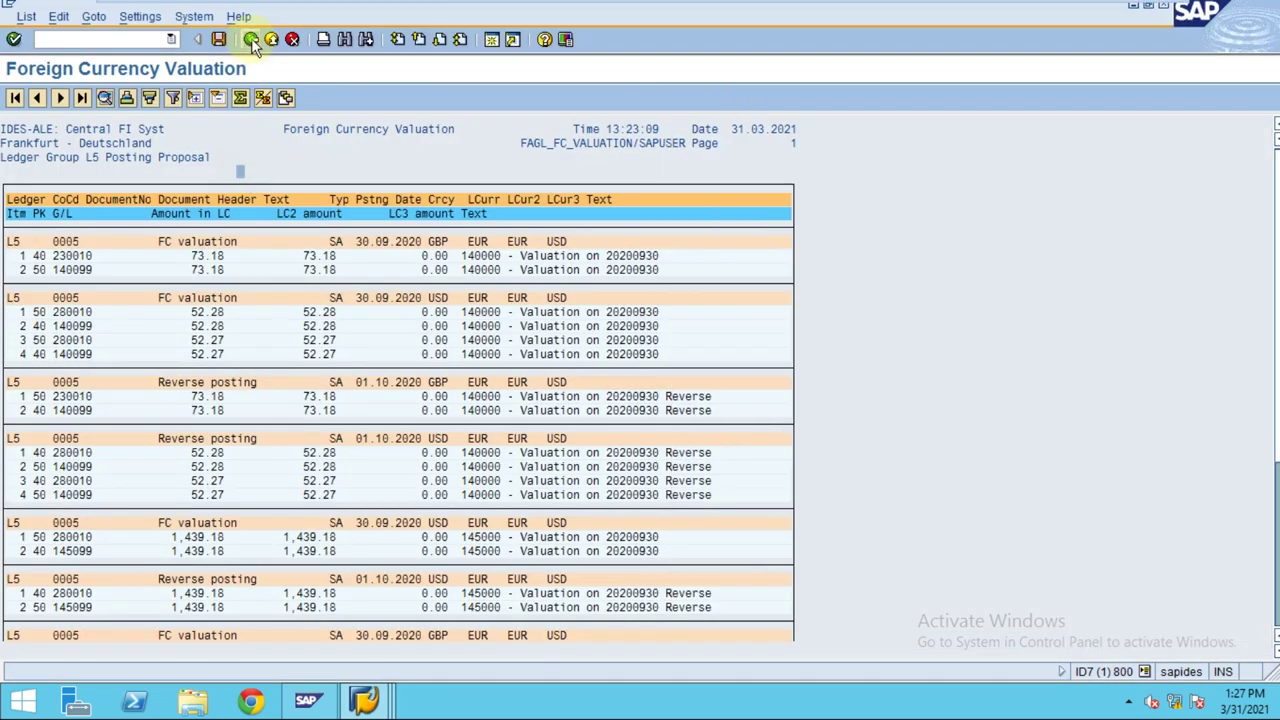
pyautogui.click(251, 38)
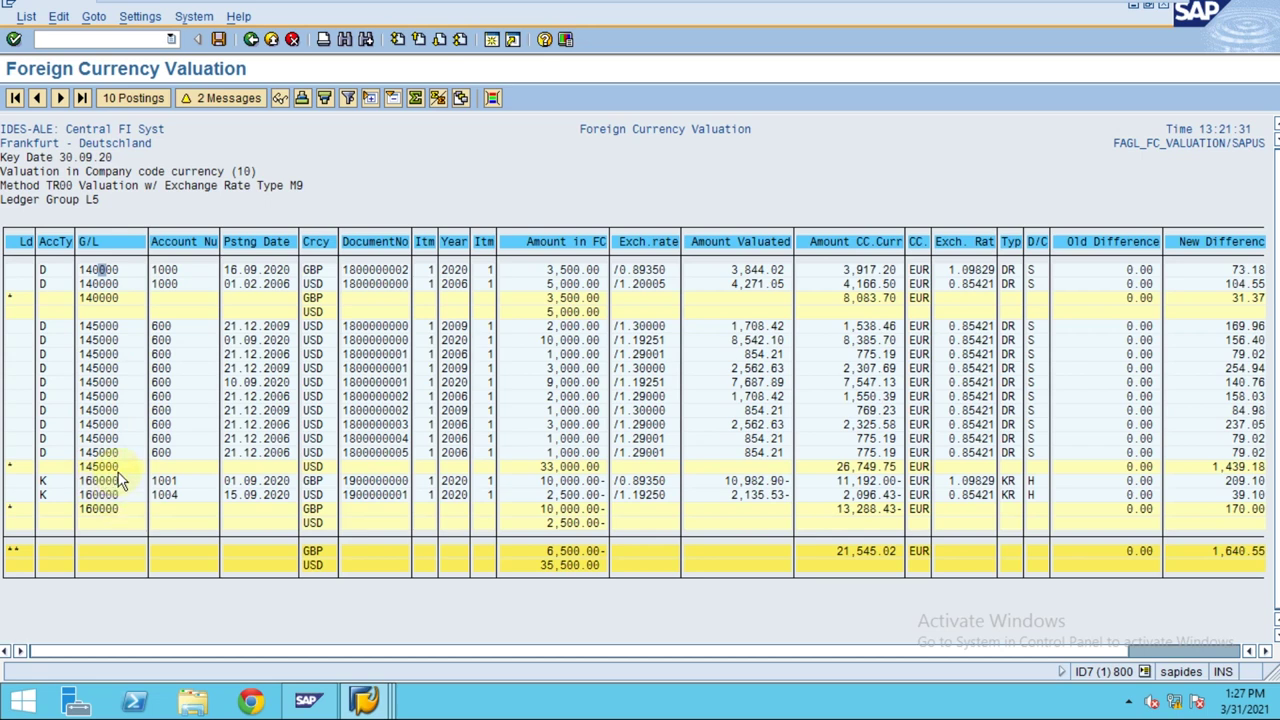
# In the Change View window, position to G/L account 145000 and open its detail entry.
pyautogui.click(364, 700)
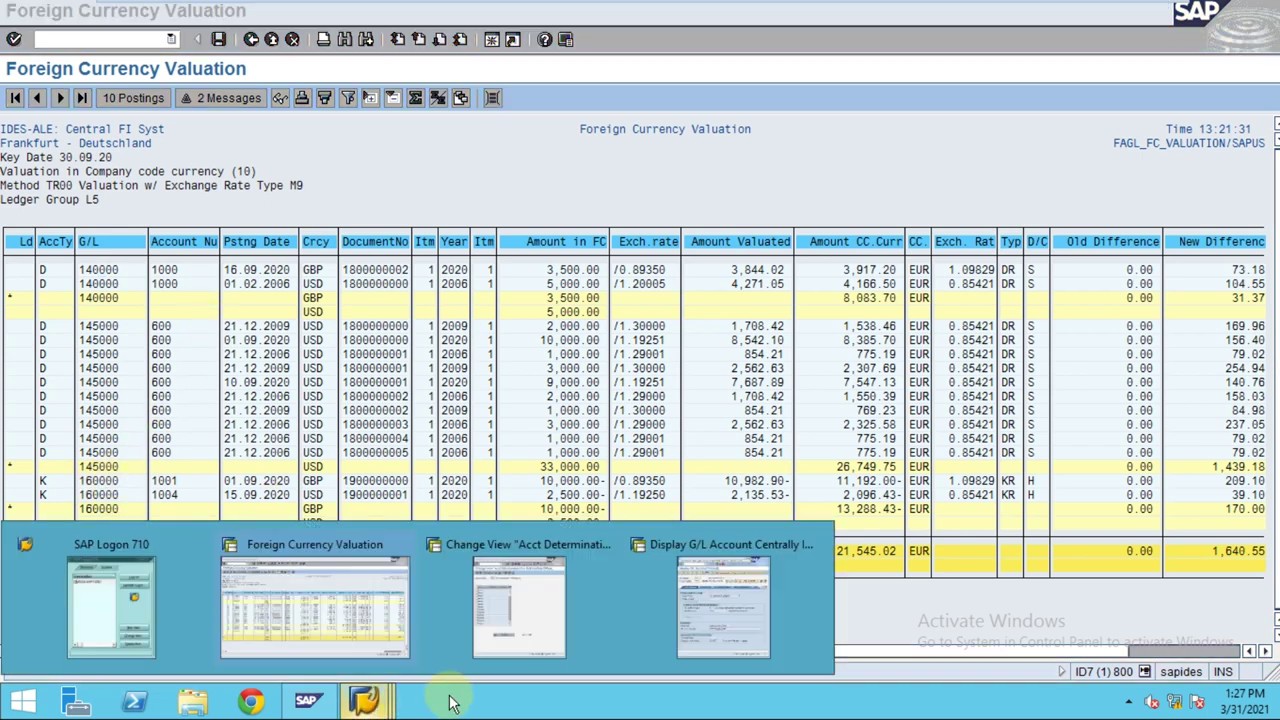
pyautogui.click(519, 605)
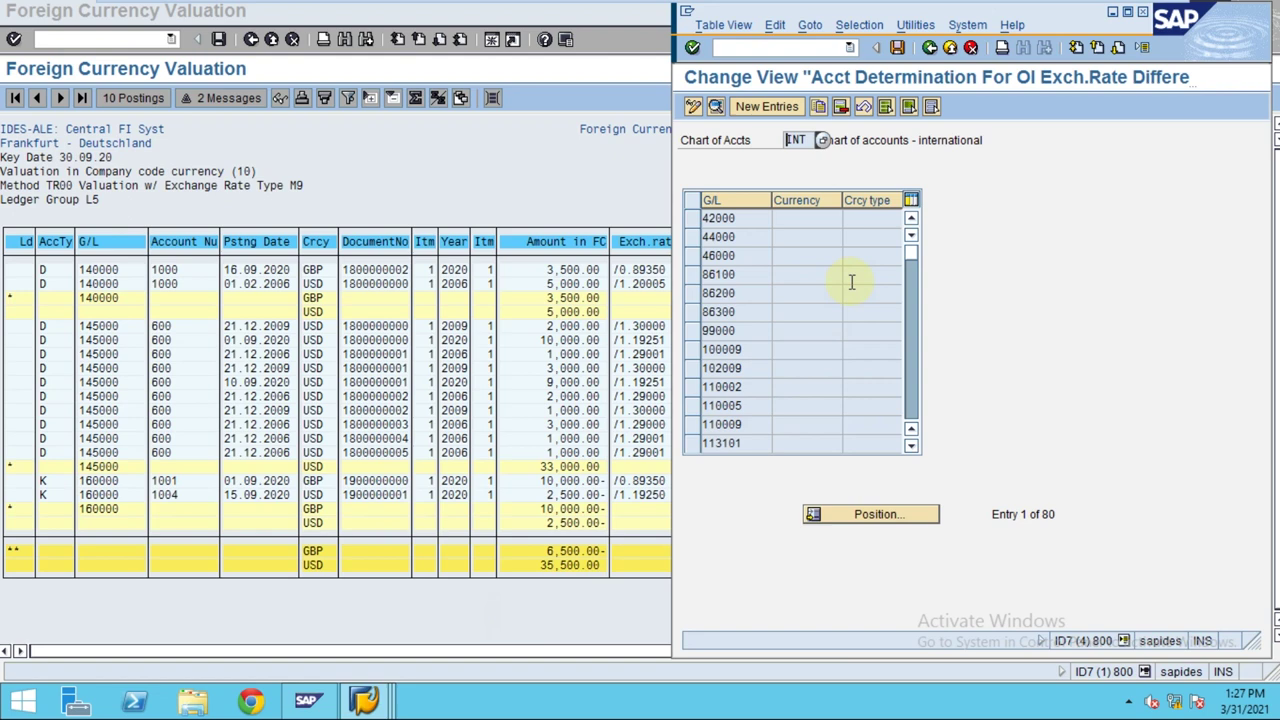
pyautogui.click(858, 516)
pyautogui.write('1')
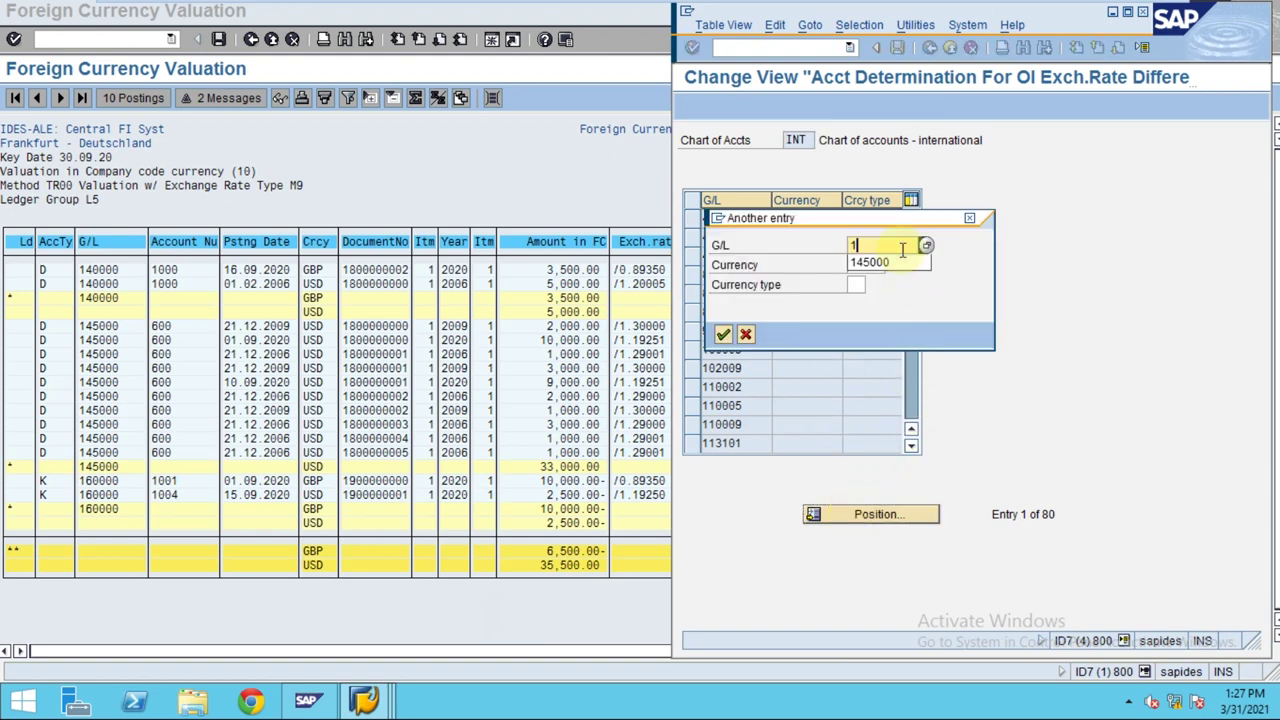
pyautogui.write('45000')
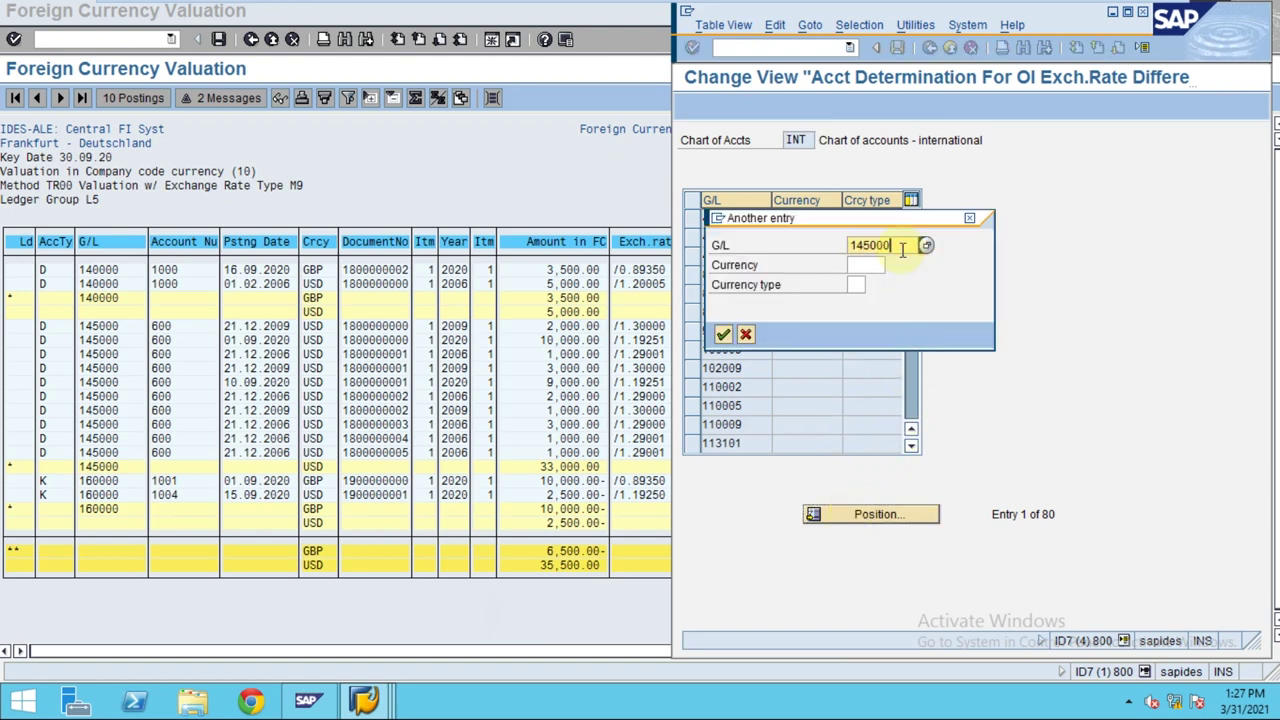
pyautogui.press('Return')
pyautogui.click(720, 218)
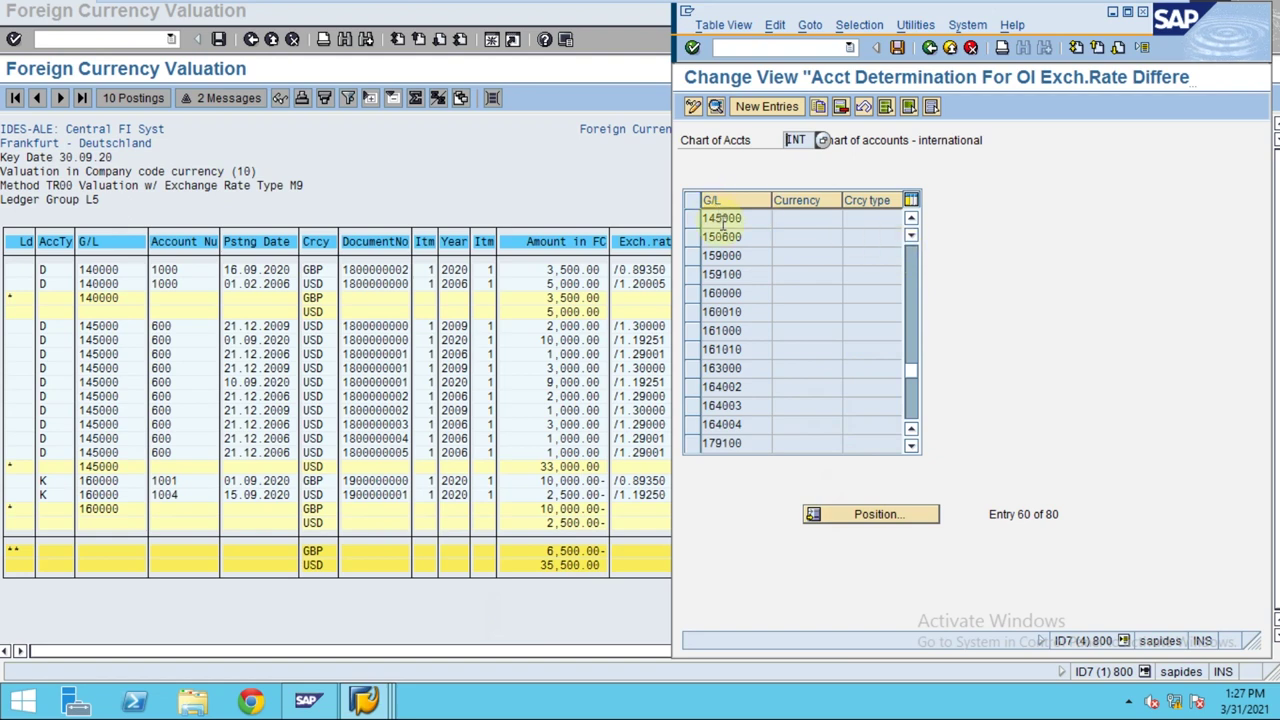
pyautogui.click(705, 220)
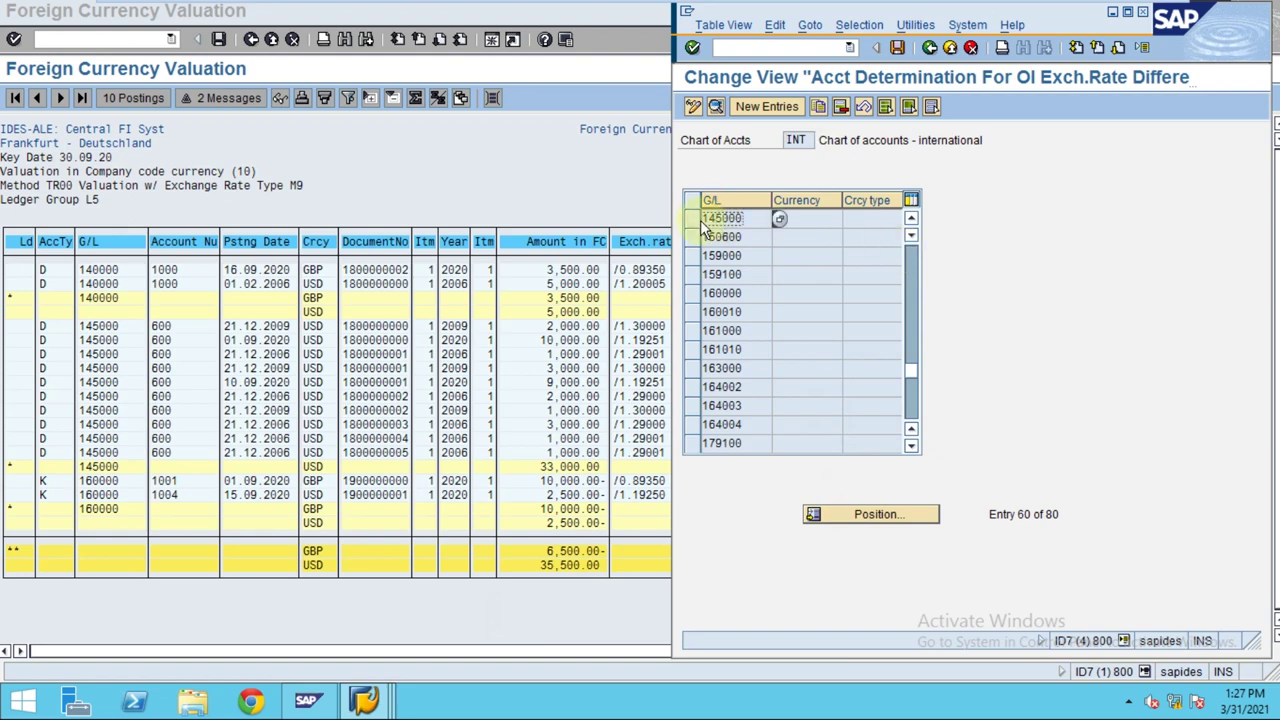
pyautogui.click(691, 218)
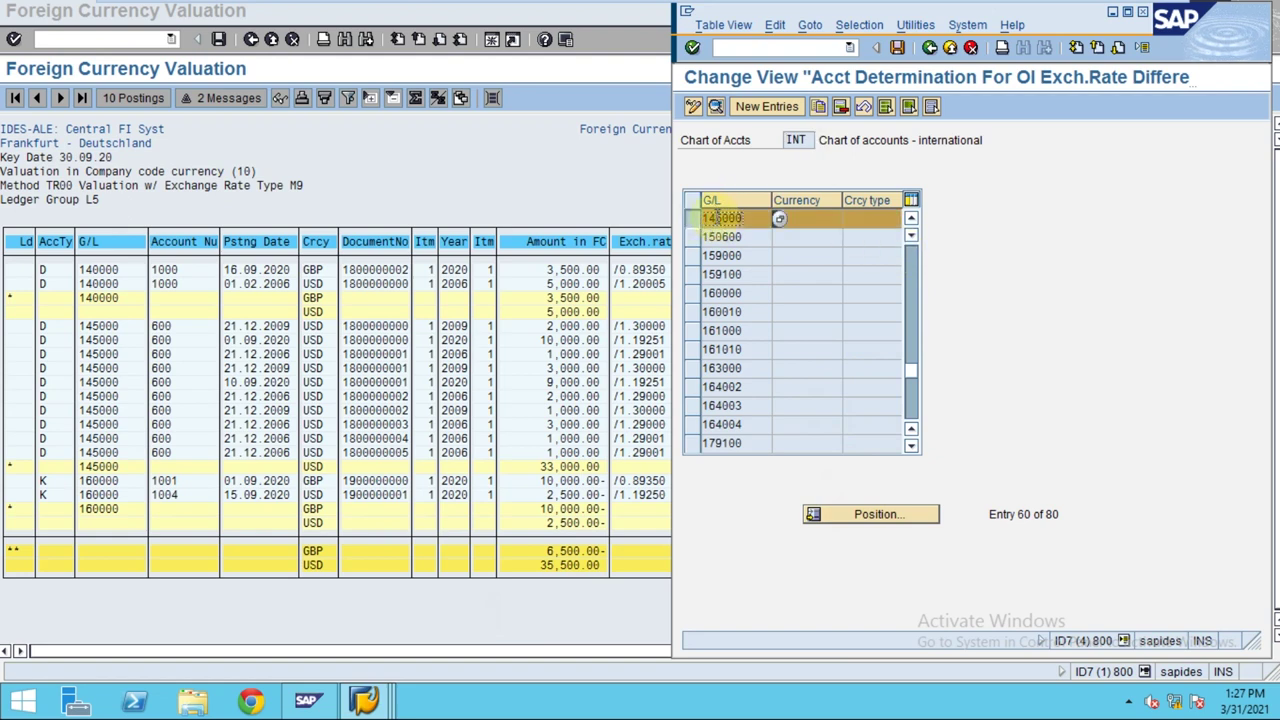
pyautogui.click(716, 108)
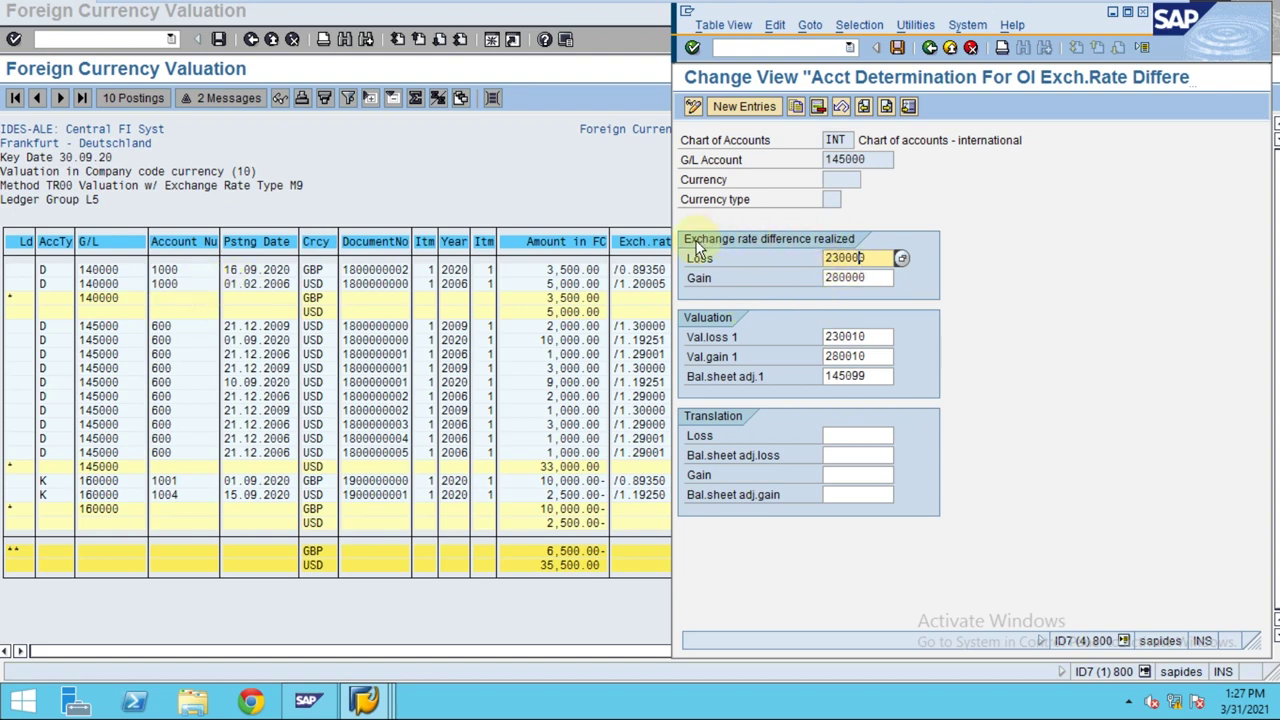
# Frame account 145000's realized difference accounts and its valuation loss, gain and adjustment accounts.
pyautogui.moveTo(890, 10)
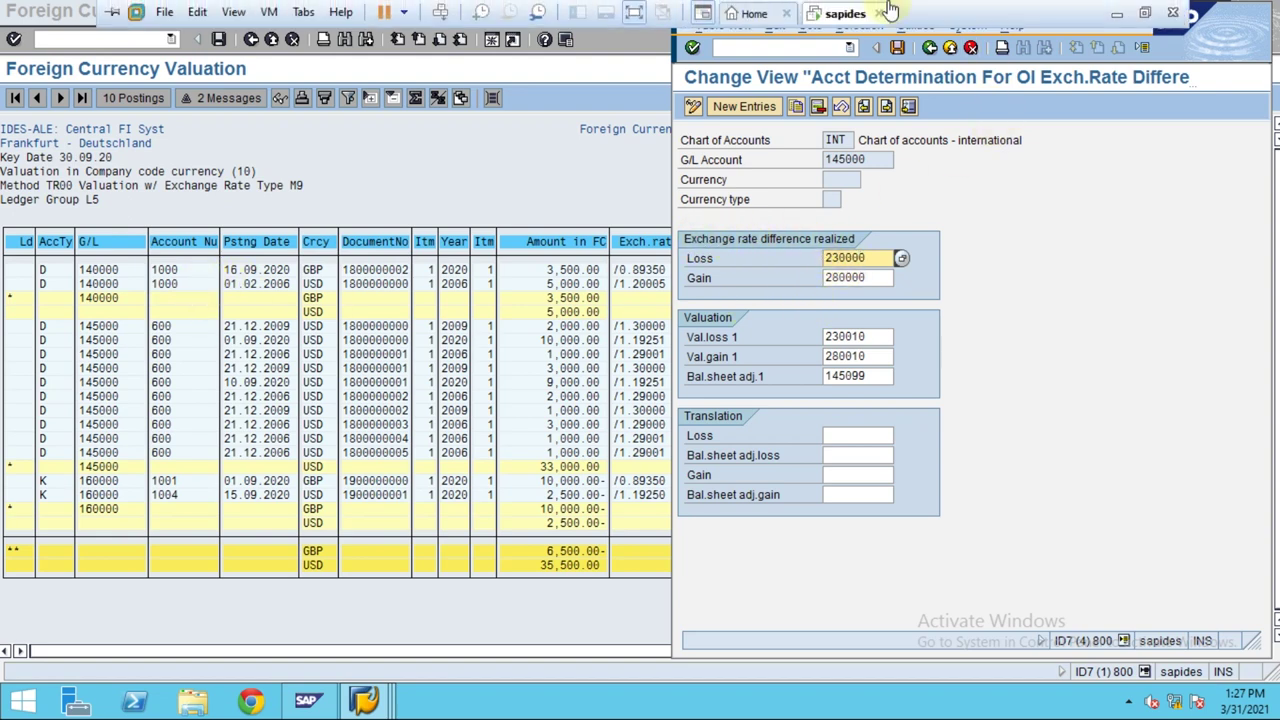
pyautogui.click(633, 14)
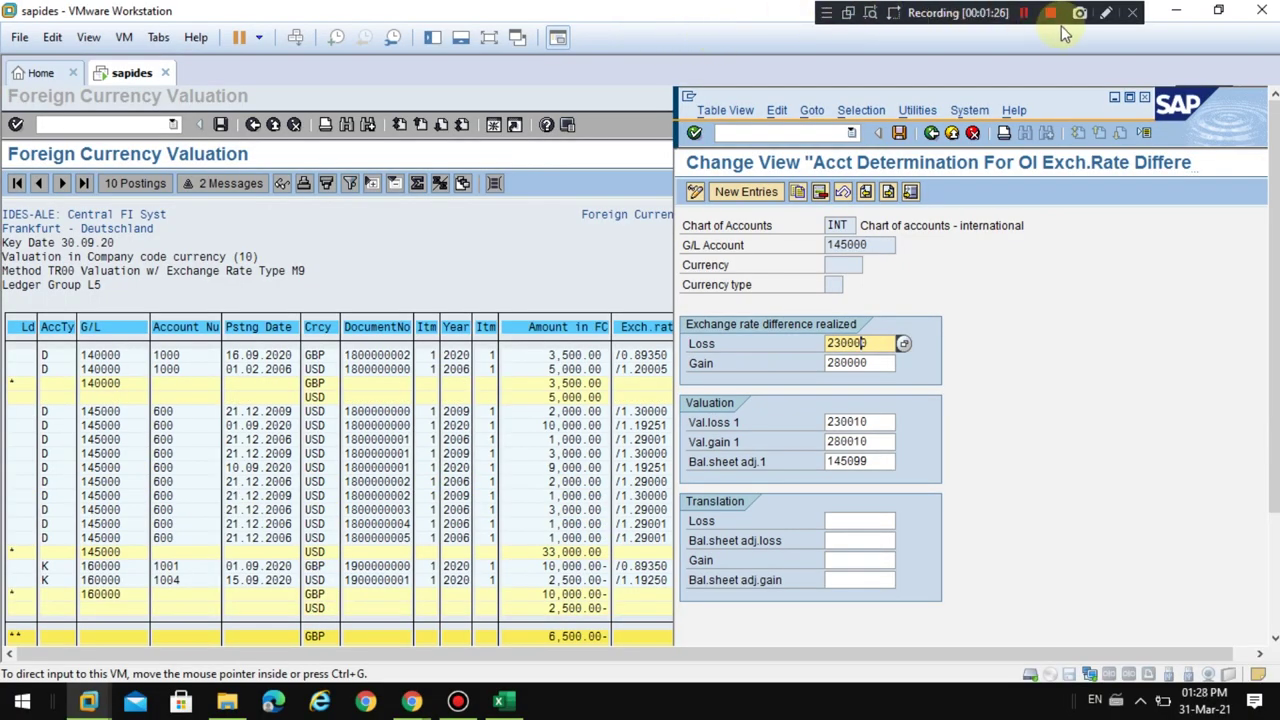
pyautogui.click(1105, 13)
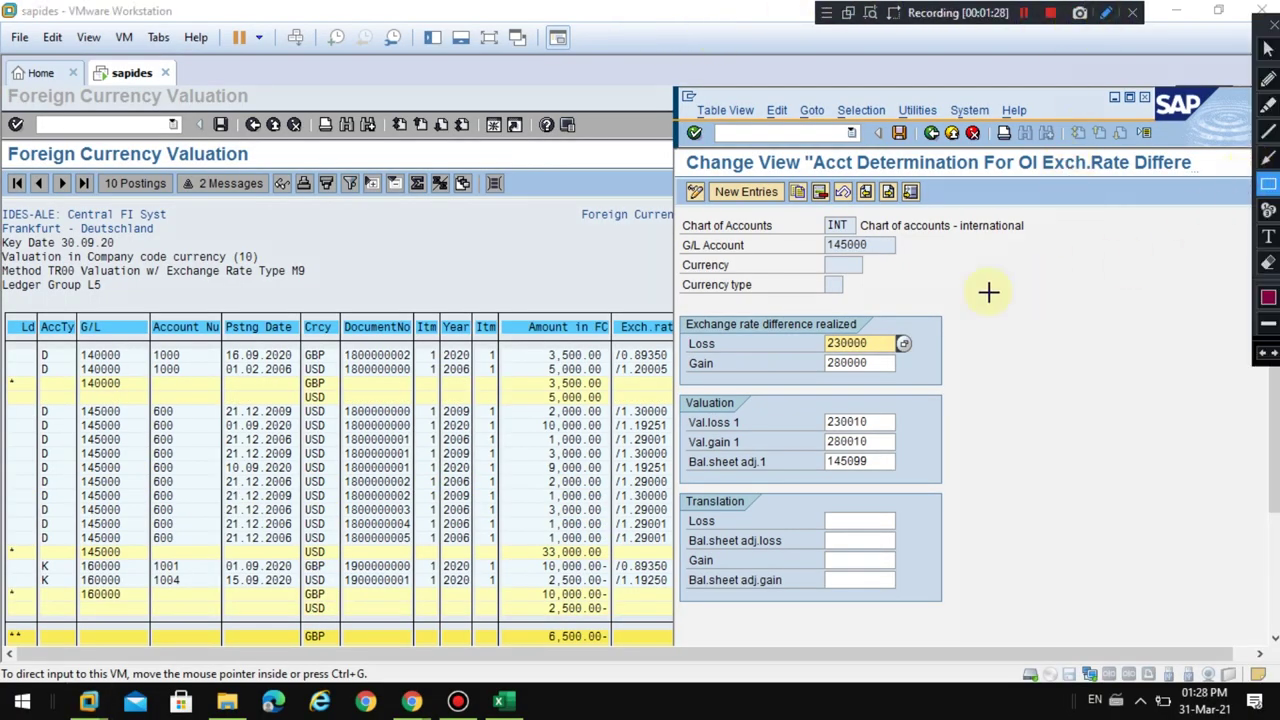
pyautogui.moveTo(685, 311)
pyautogui.mouseDown()
pyautogui.moveTo(708, 370)
pyautogui.moveTo(944, 386)
pyautogui.mouseUp()
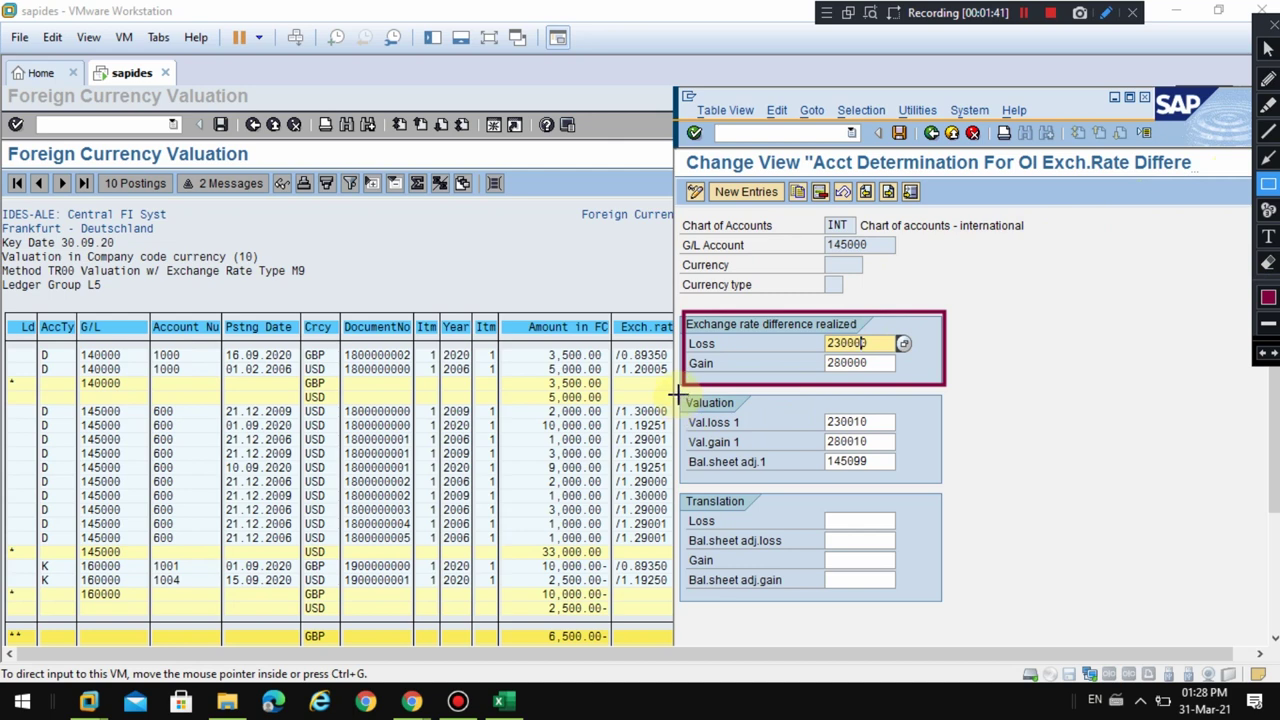
pyautogui.moveTo(676, 396)
pyautogui.mouseDown()
pyautogui.moveTo(814, 471)
pyautogui.moveTo(941, 481)
pyautogui.mouseUp()
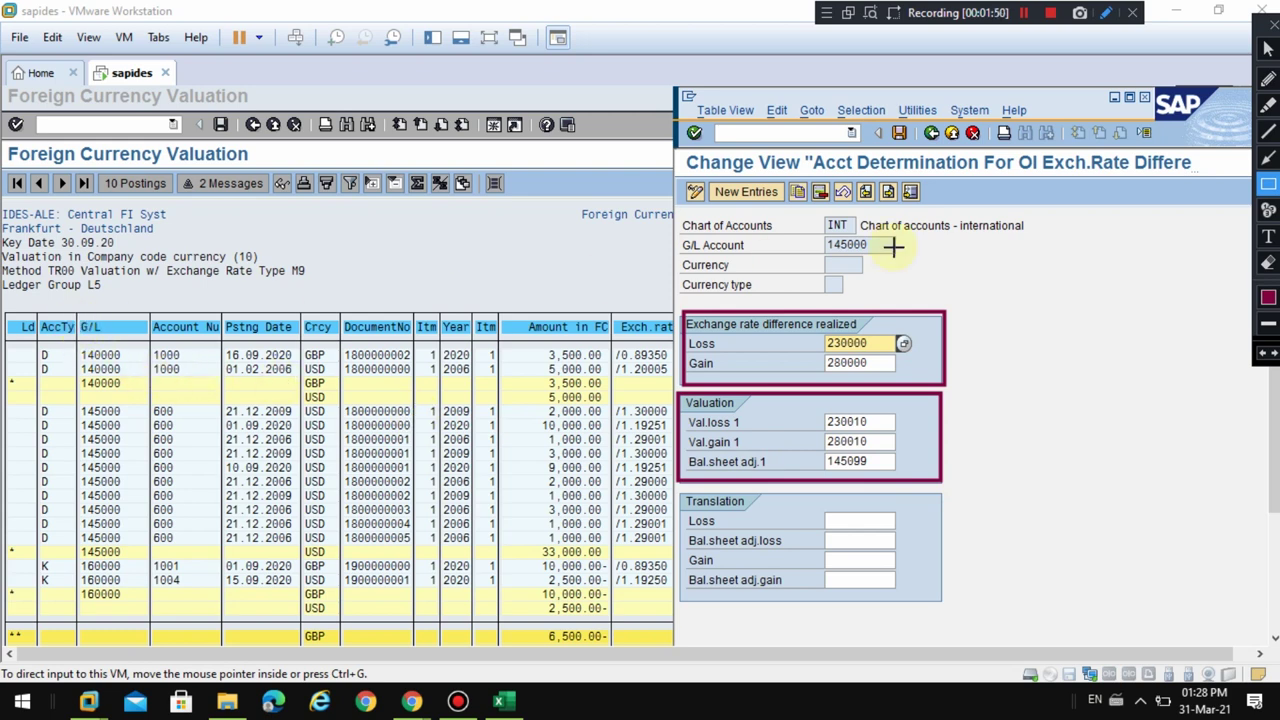
# Draw red arrows at G/L account 145000 and the G/L column, then clear the annotations.
pyautogui.click(1268, 157)
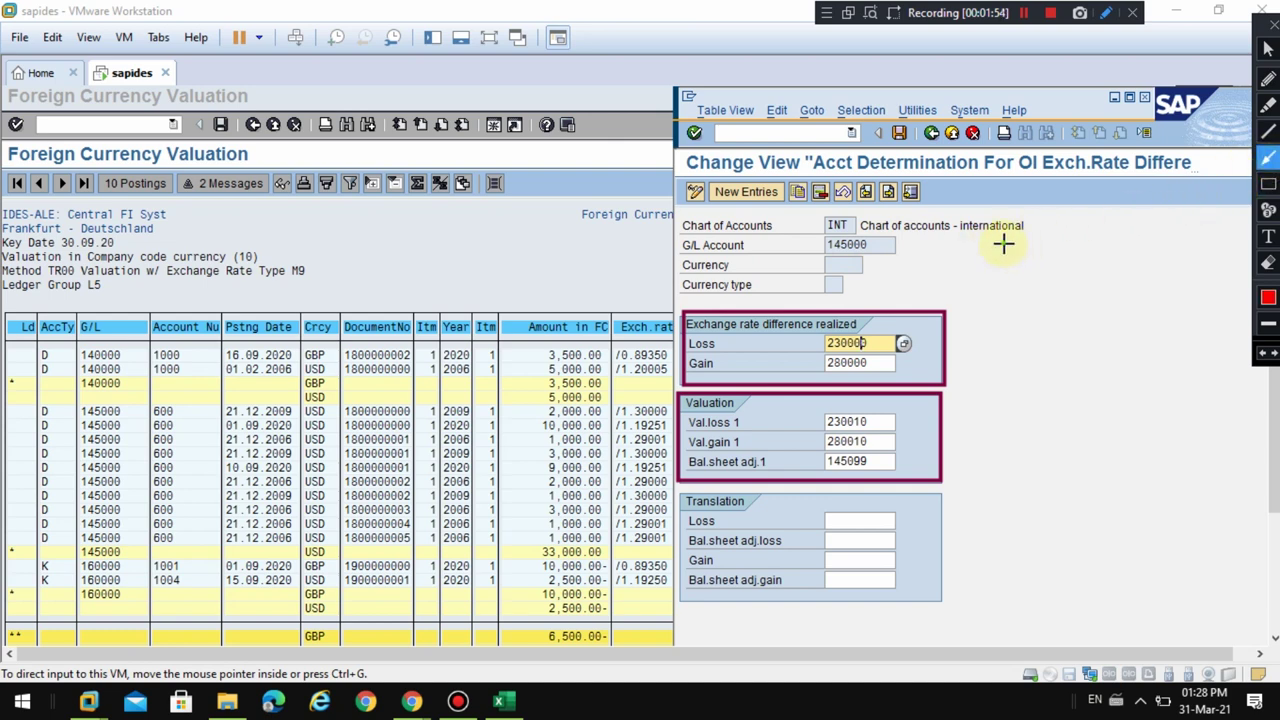
pyautogui.moveTo(1004, 244); pyautogui.dragTo(906, 246)
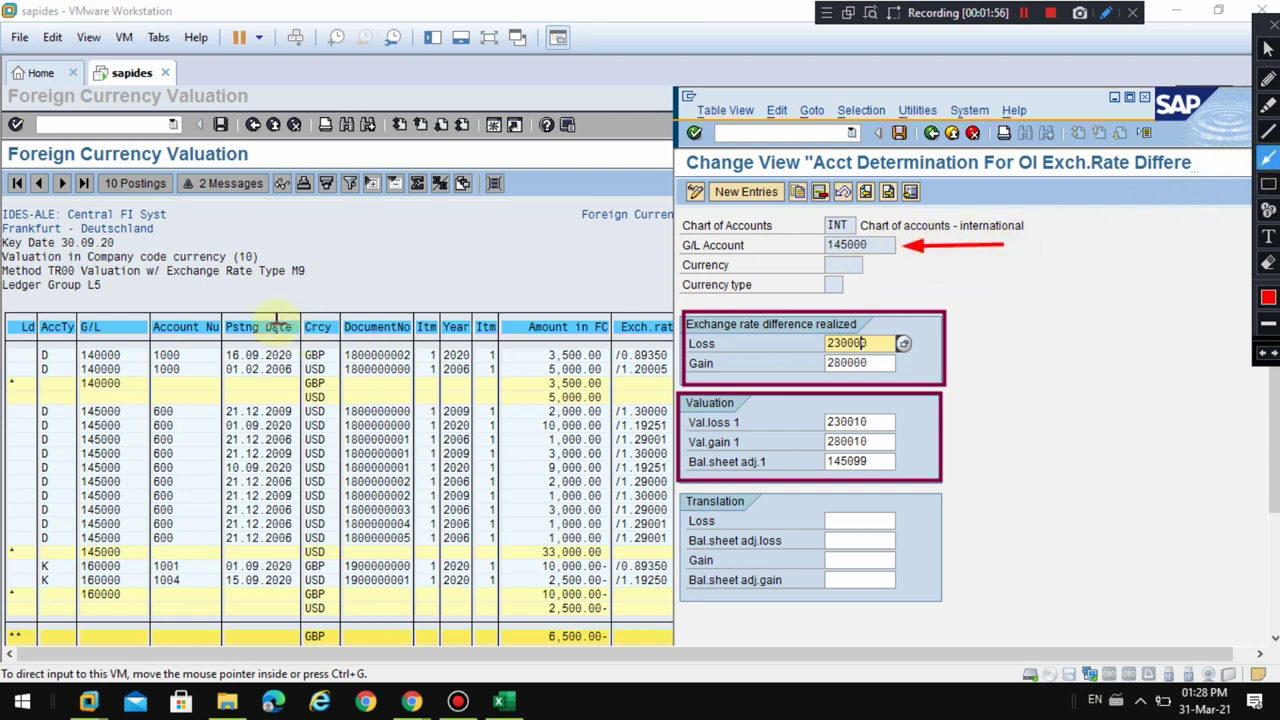
pyautogui.moveTo(110, 270); pyautogui.dragTo(112, 336)
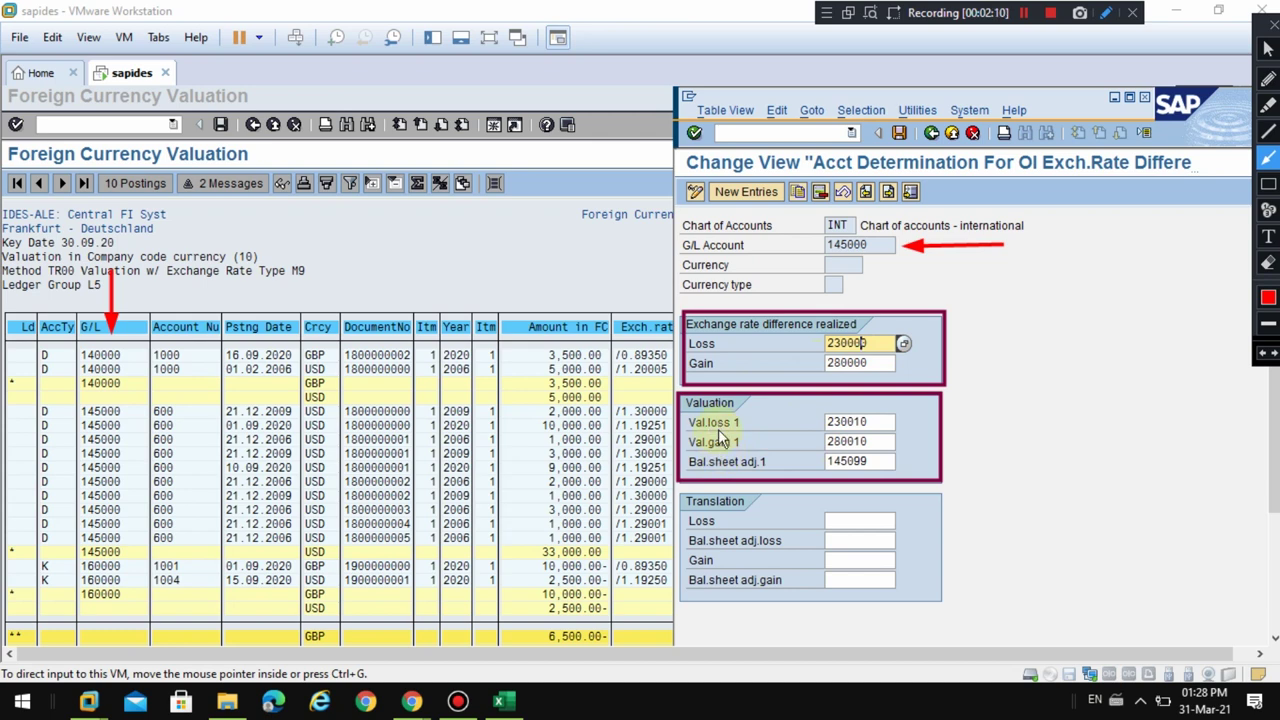
pyautogui.press('Escape')
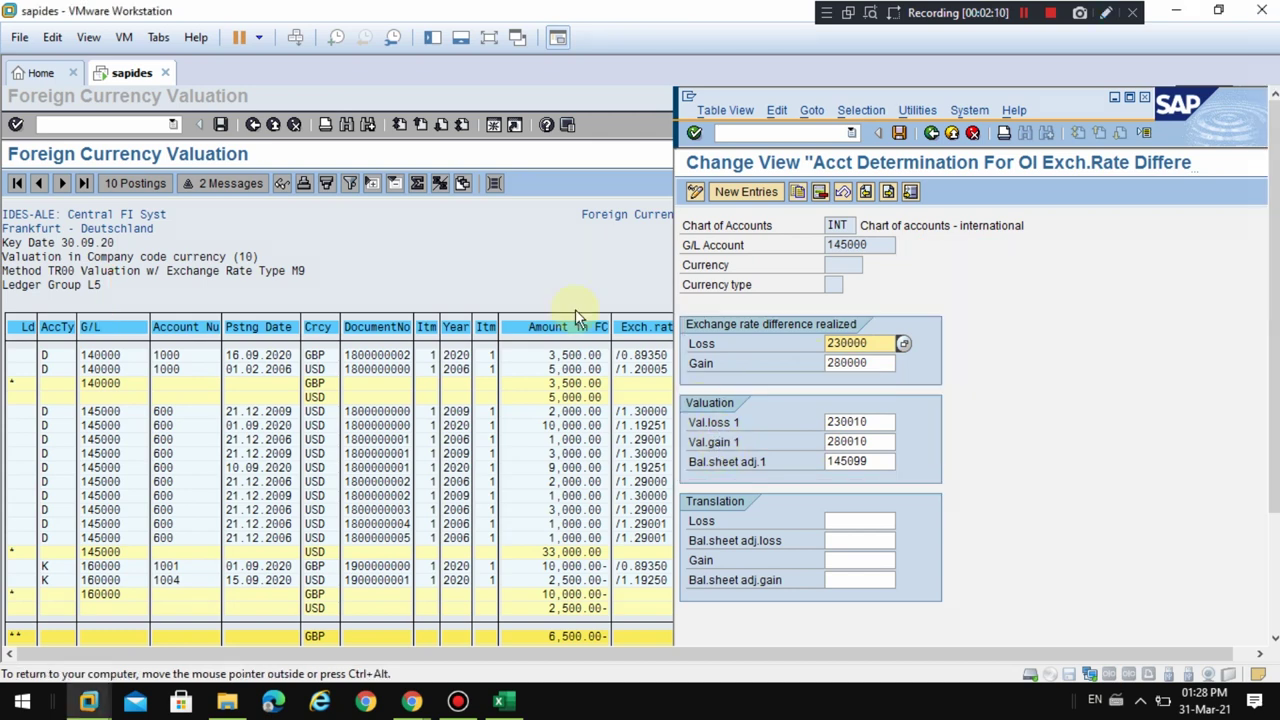
# Show the 10-posting proposal and box the 145000 rows, account 145000, and accounts 280010/145099.
pyautogui.click(145, 184)
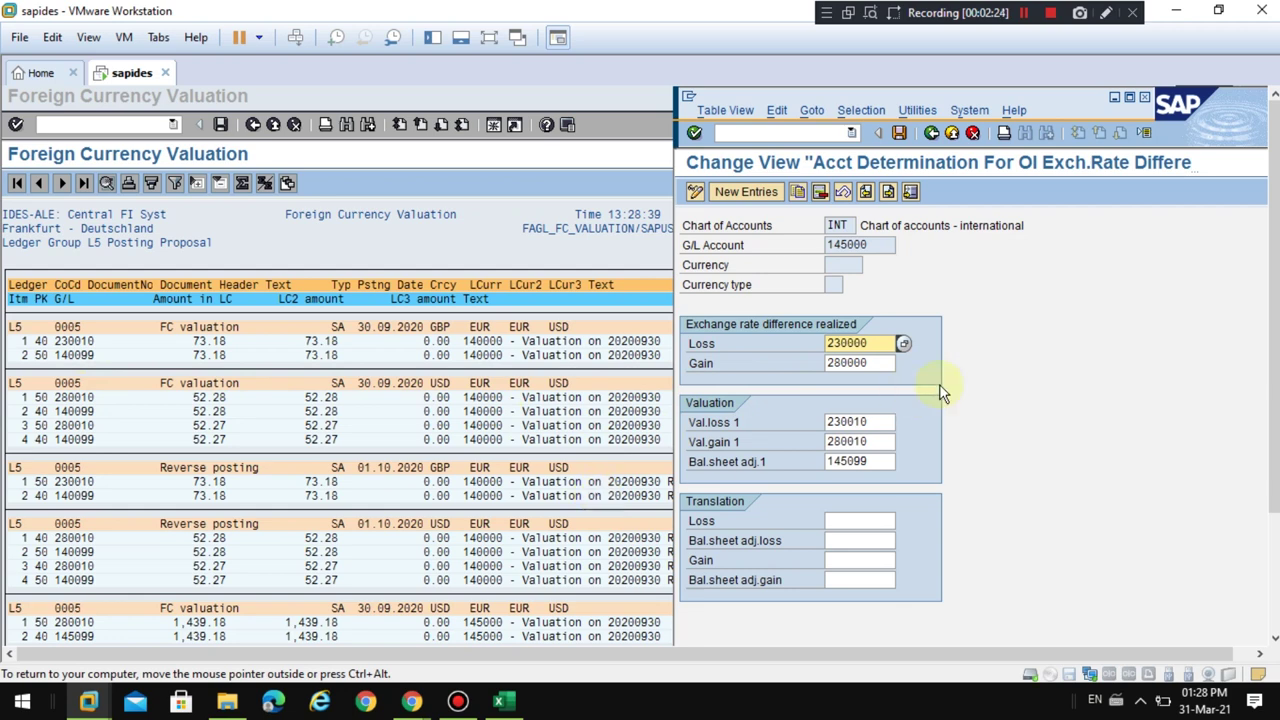
pyautogui.click(1105, 12)
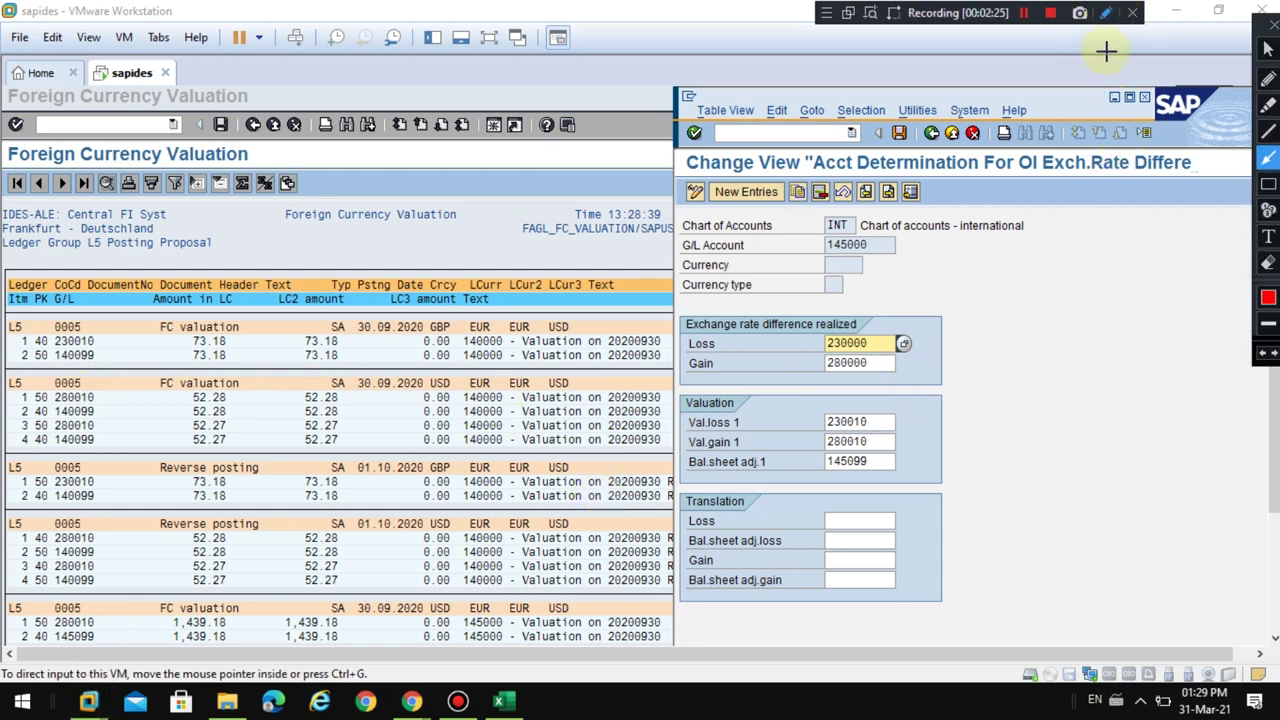
pyautogui.click(1268, 183)
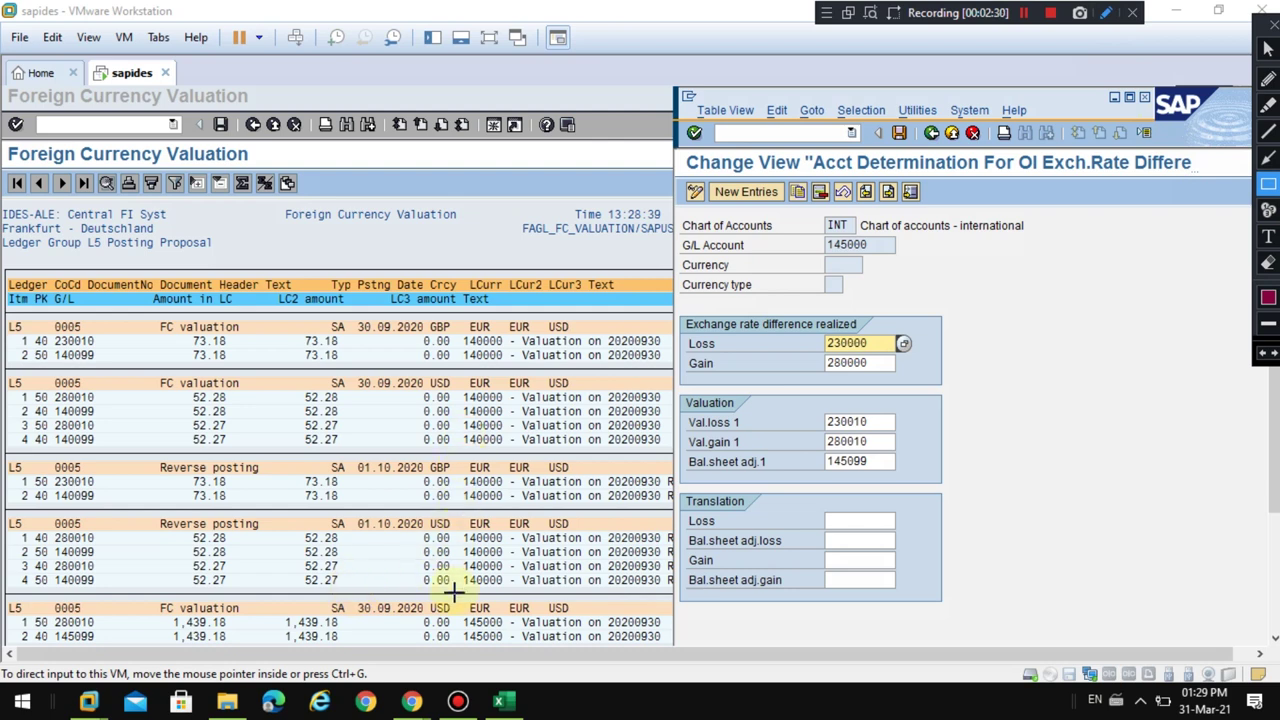
pyautogui.moveTo(457, 614)
pyautogui.mouseDown()
pyautogui.moveTo(500, 648)
pyautogui.moveTo(666, 648)
pyautogui.mouseUp()
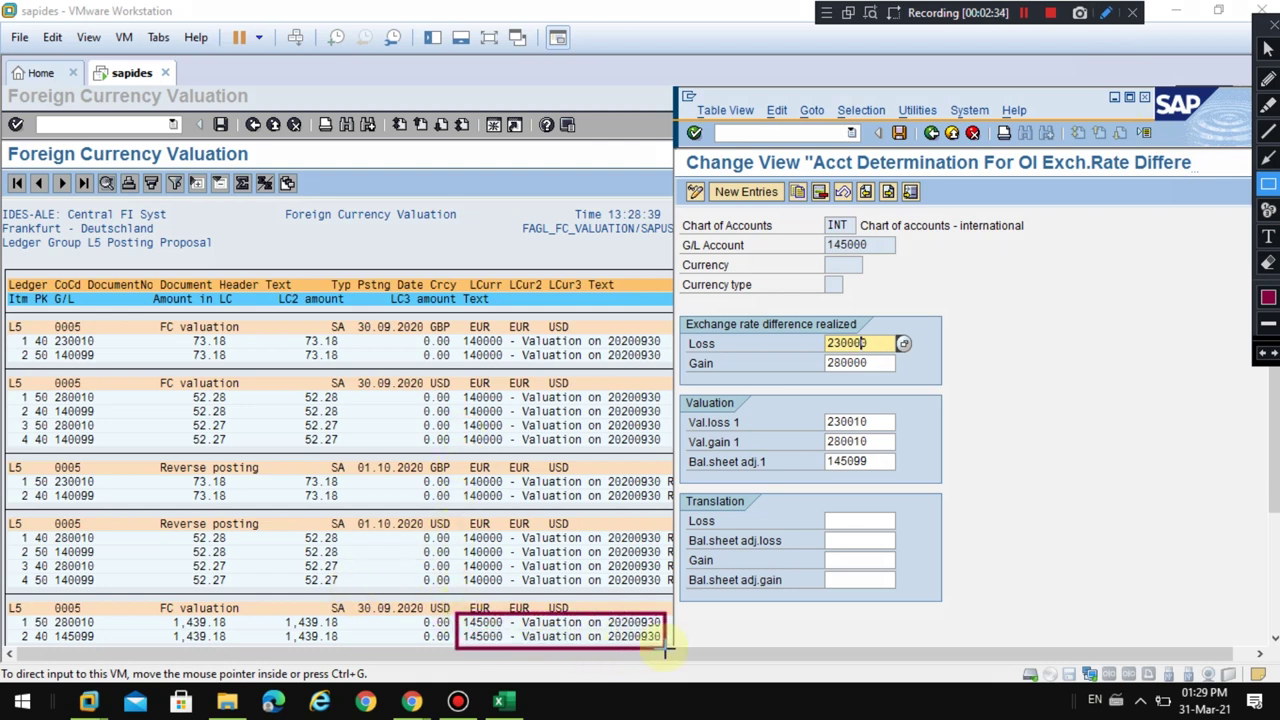
pyautogui.moveTo(818, 237); pyautogui.dragTo(890, 256)
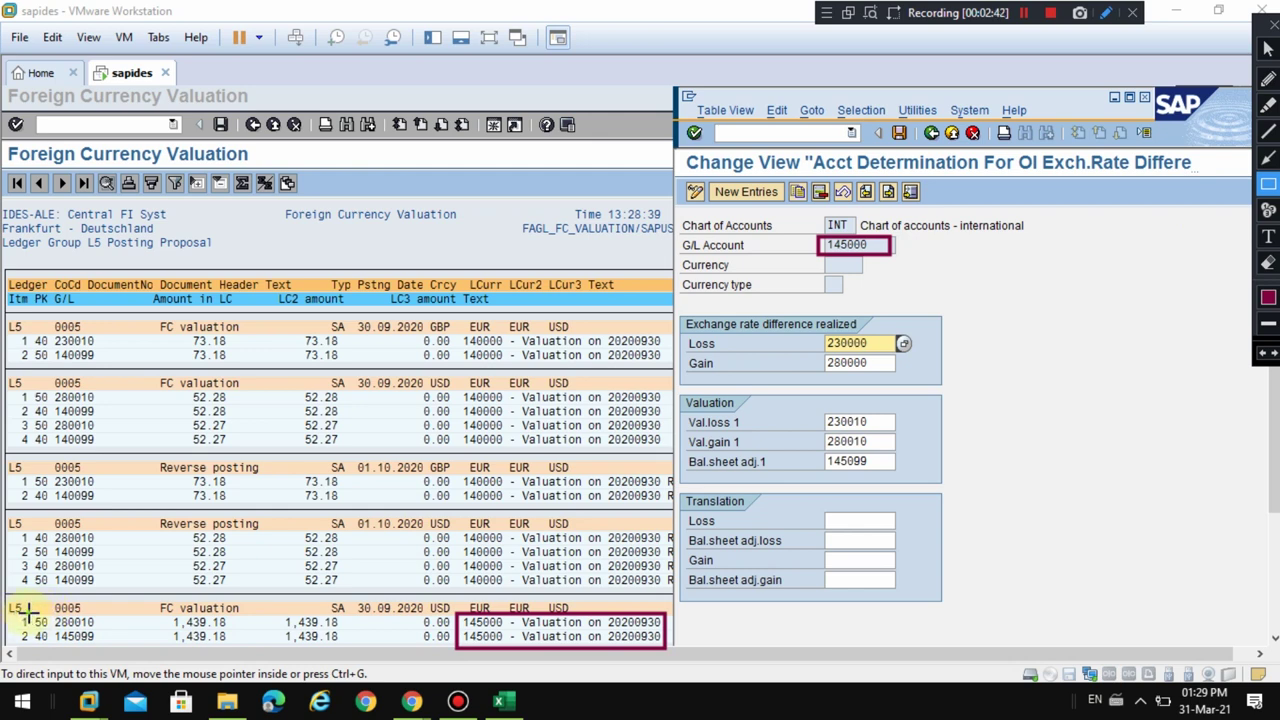
pyautogui.moveTo(29, 609); pyautogui.dragTo(104, 651)
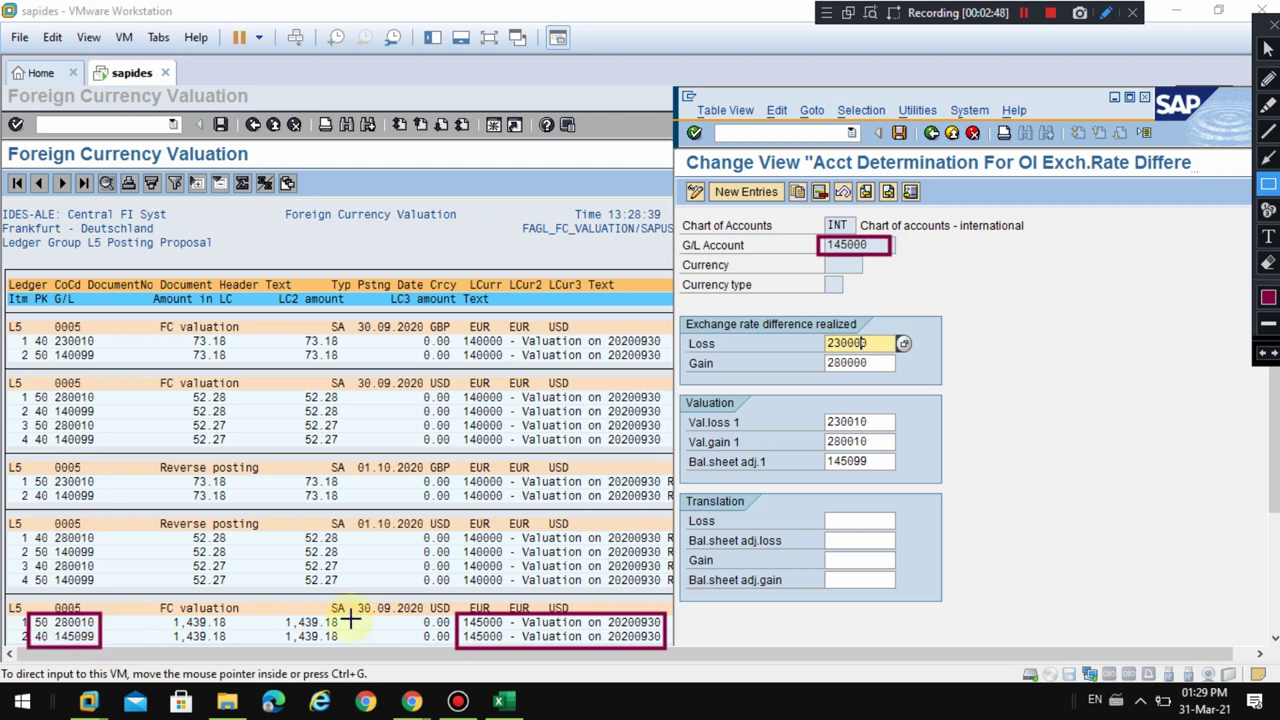
# Draw red arrows to Val.gain 1 280010 and Bal.sheet adj.1 145099, then clear the drawing.
pyautogui.click(1269, 160)
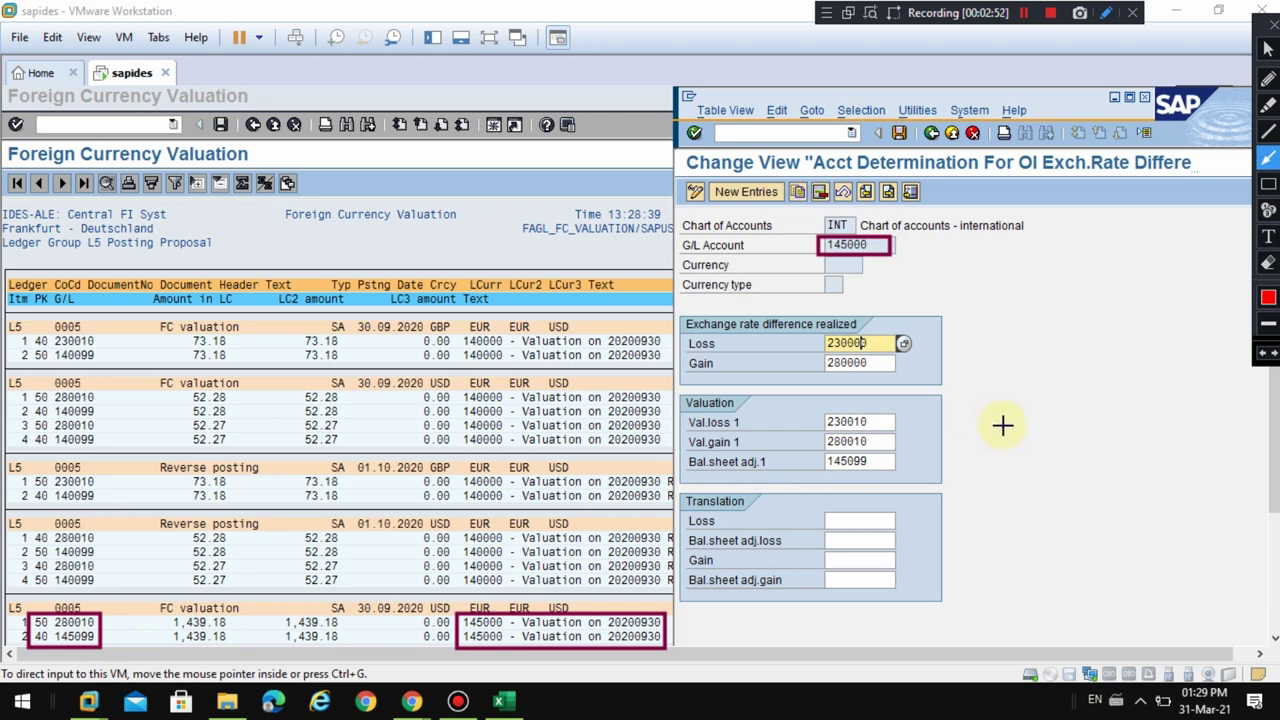
pyautogui.moveTo(1003, 425); pyautogui.dragTo(898, 444)
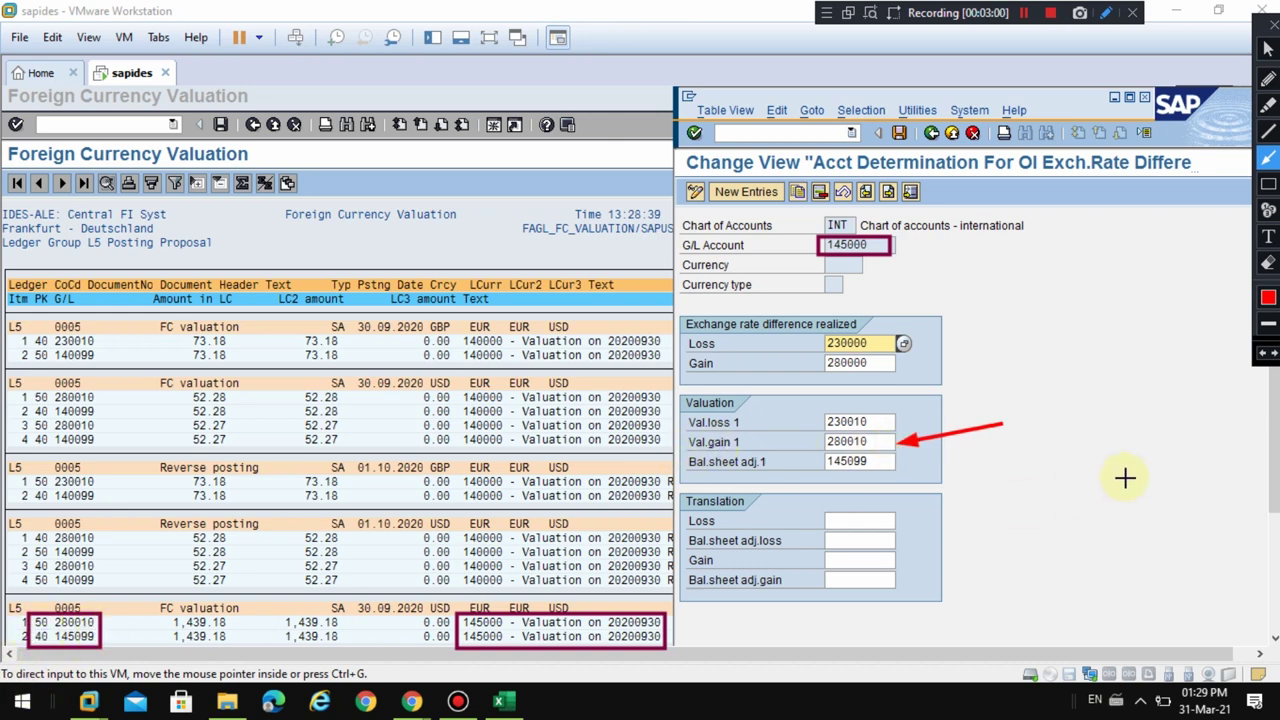
pyautogui.moveTo(962, 509); pyautogui.dragTo(896, 471)
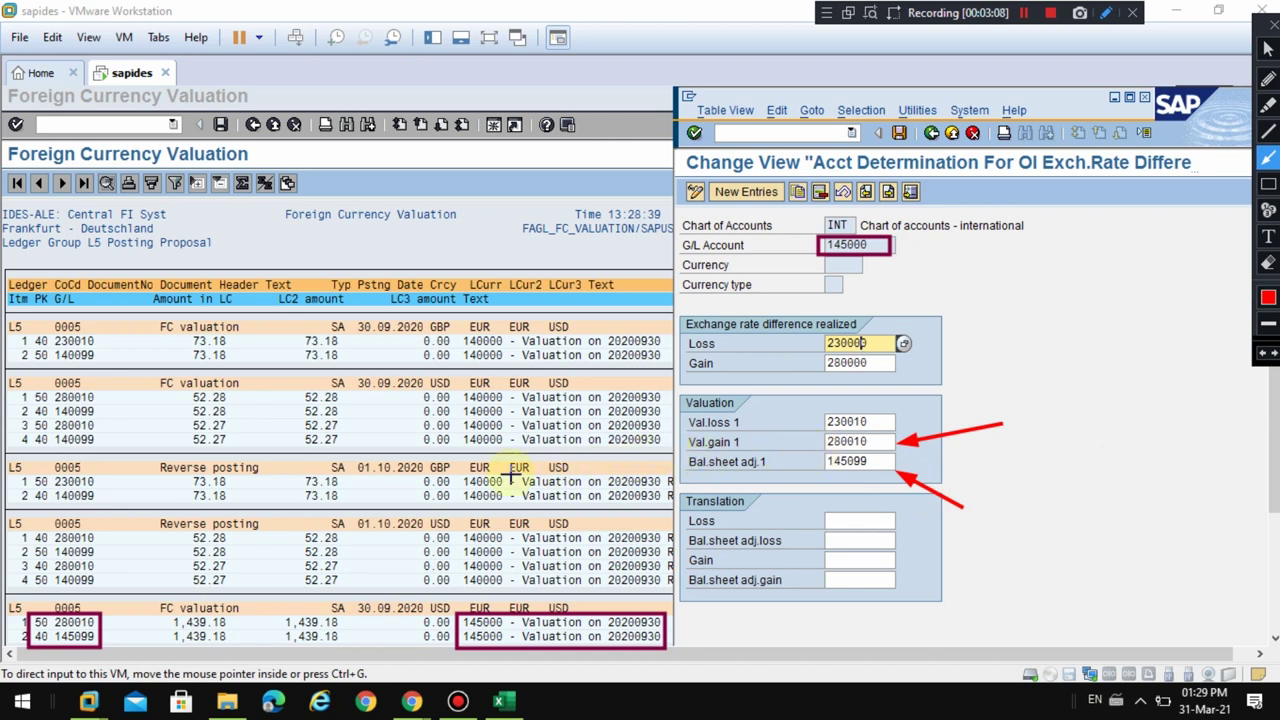
pyautogui.press('Escape')
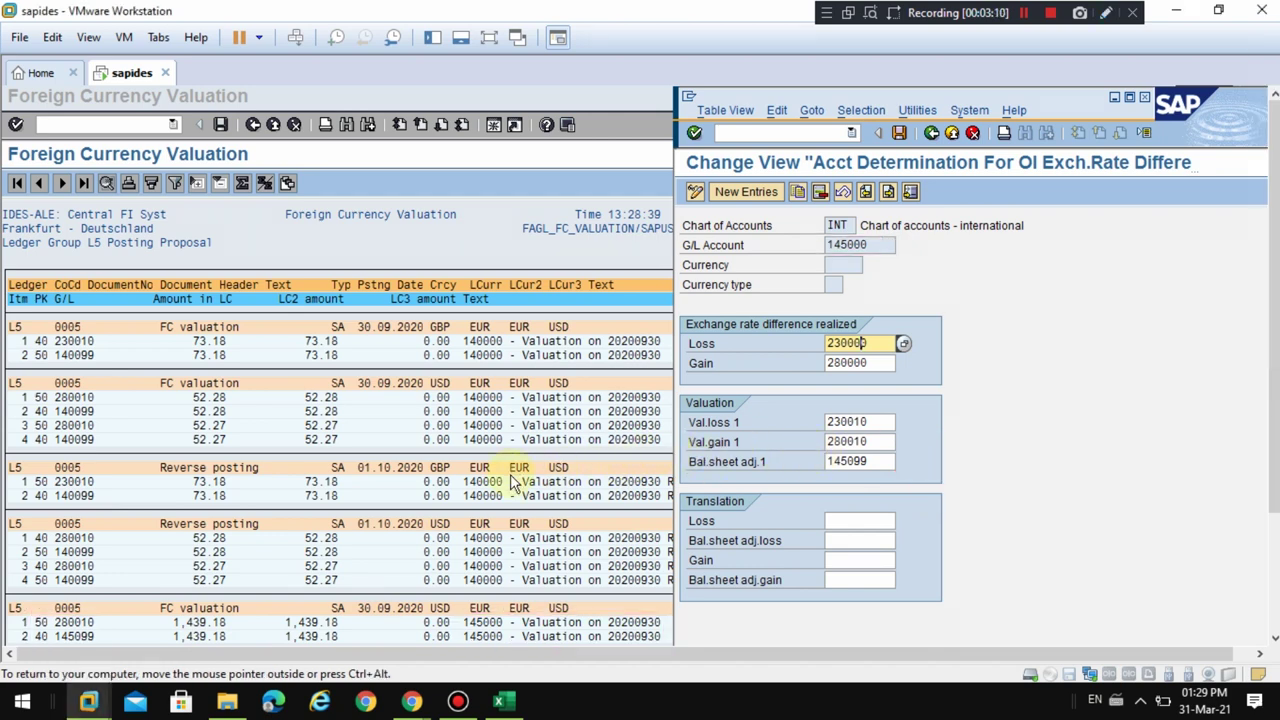
# Scroll the proposal, then bring back the determination and inspect Bal.sheet adj.1 145099 and Val.loss 1 230010.
pyautogui.click(511, 481)
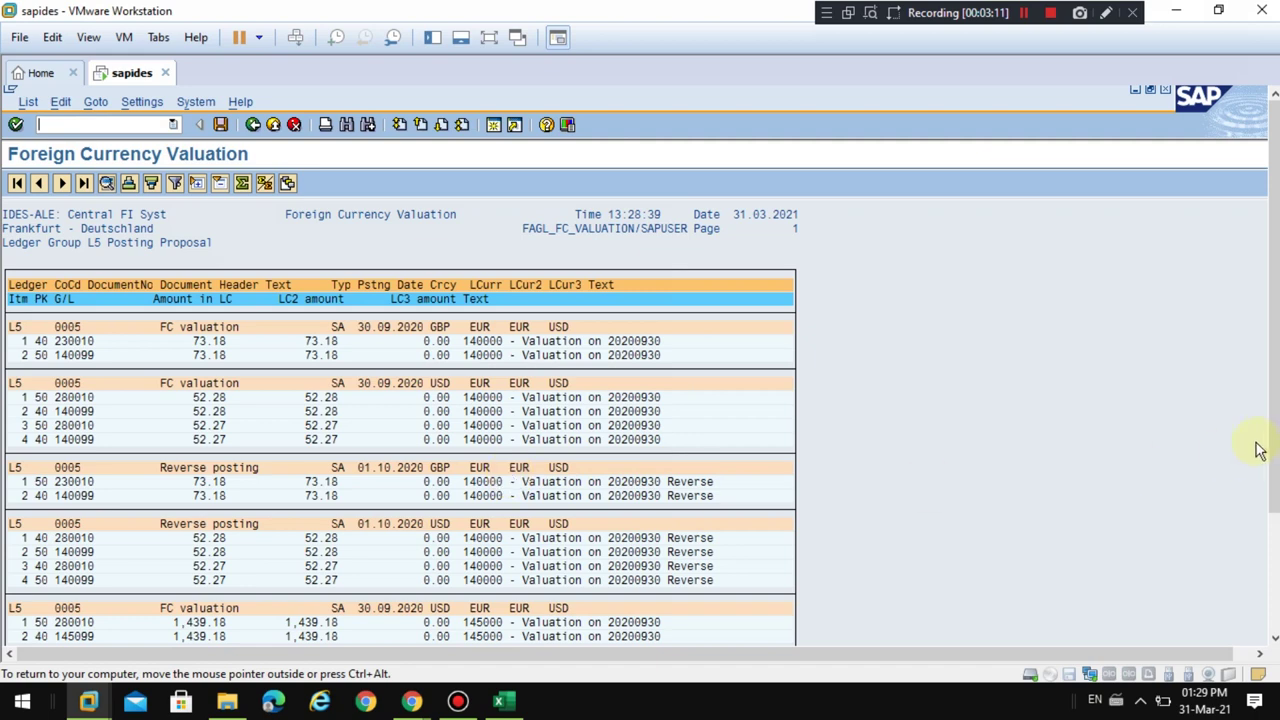
pyautogui.scroll(-3, 1270, 445)
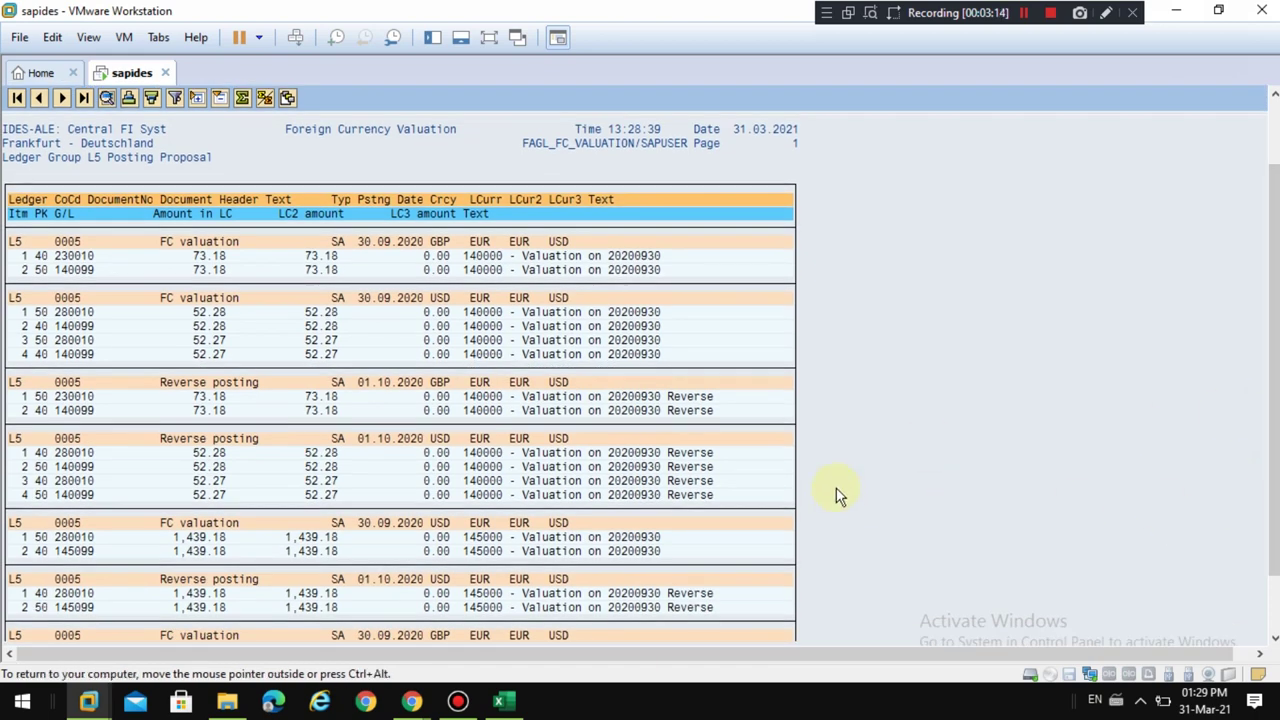
pyautogui.hotkey('alt', 'Tab')
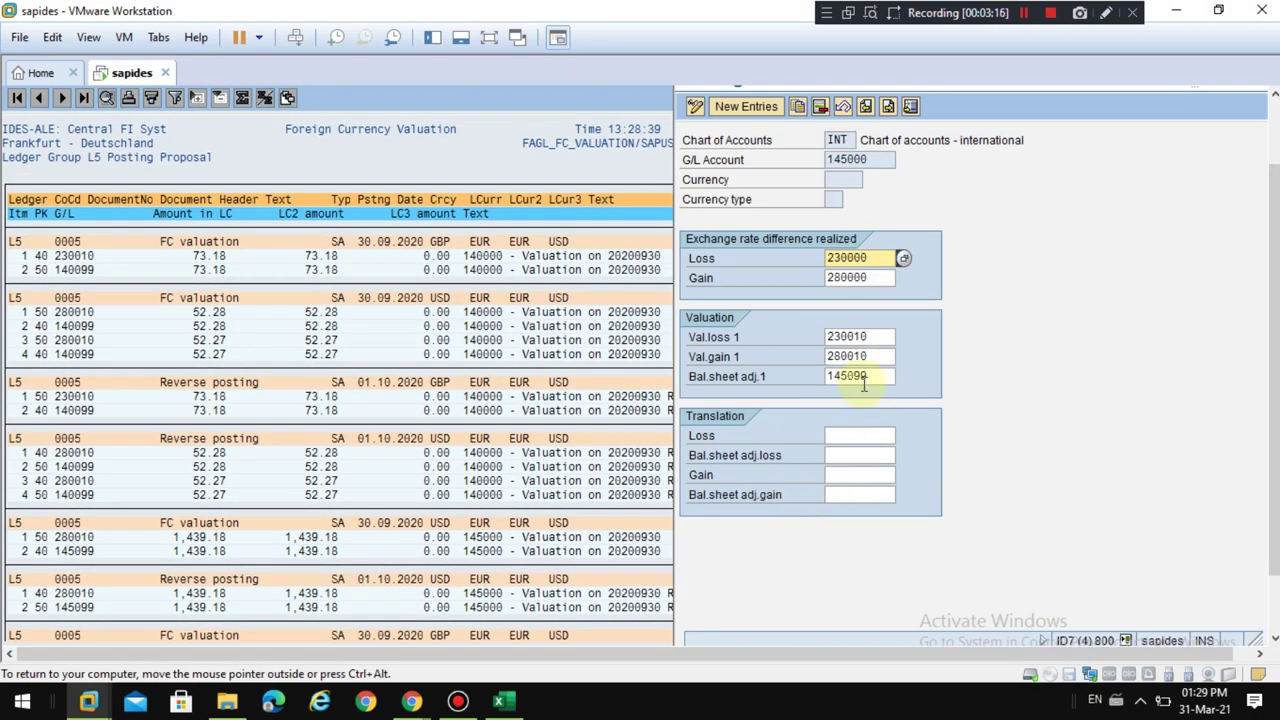
pyautogui.click(875, 376)
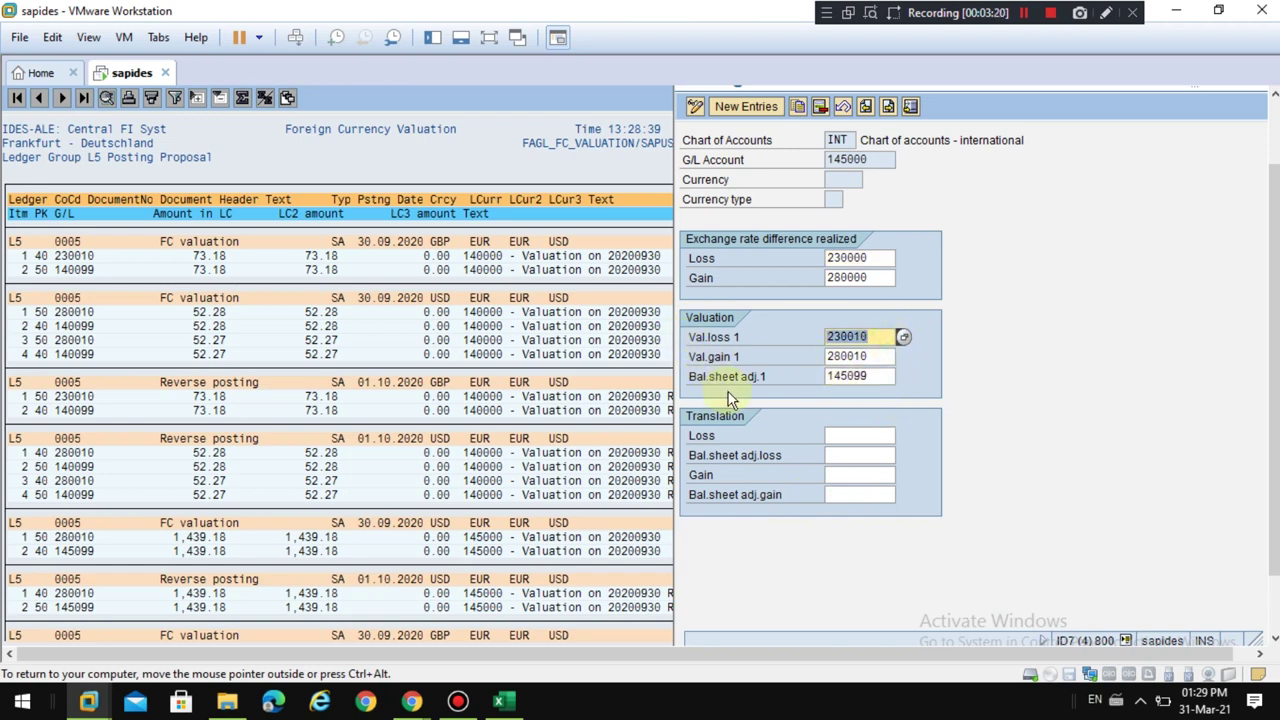
pyautogui.press('Home')
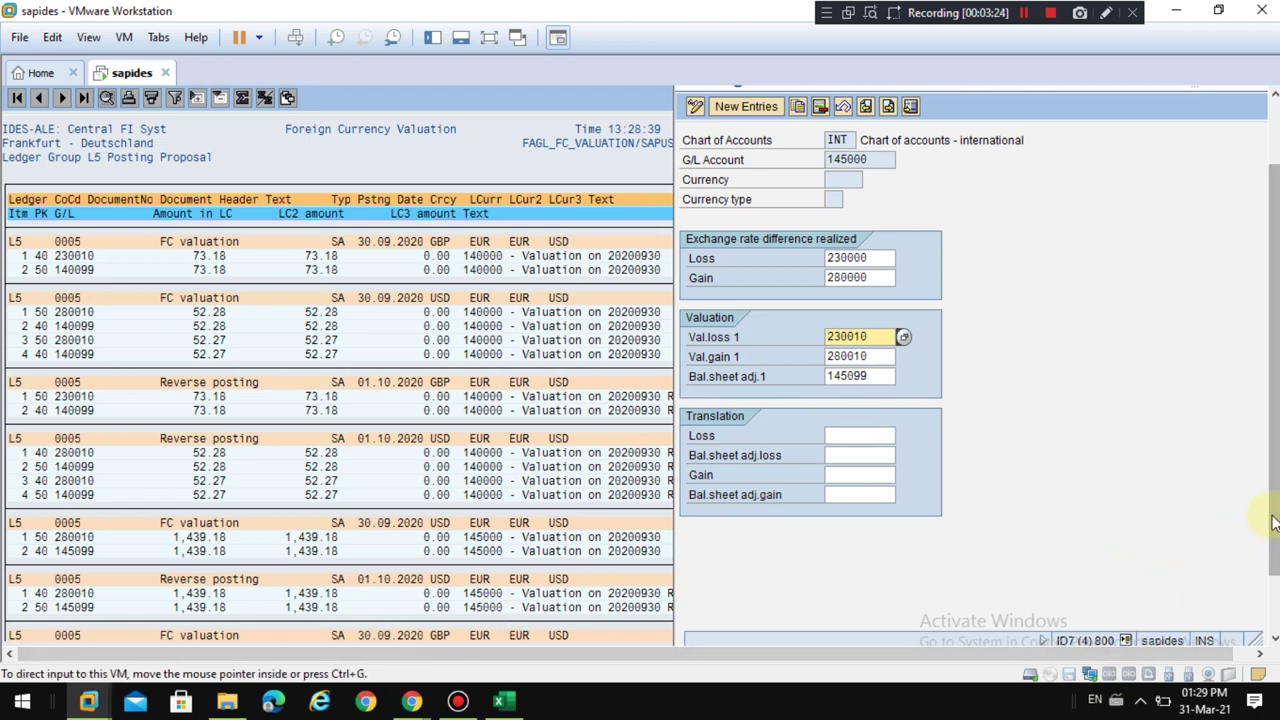
pyautogui.moveTo(1270, 517); pyautogui.dragTo(1270, 597)
# Display G/L account 230010 in the G/L account display window.
pyautogui.moveTo(368, 630)
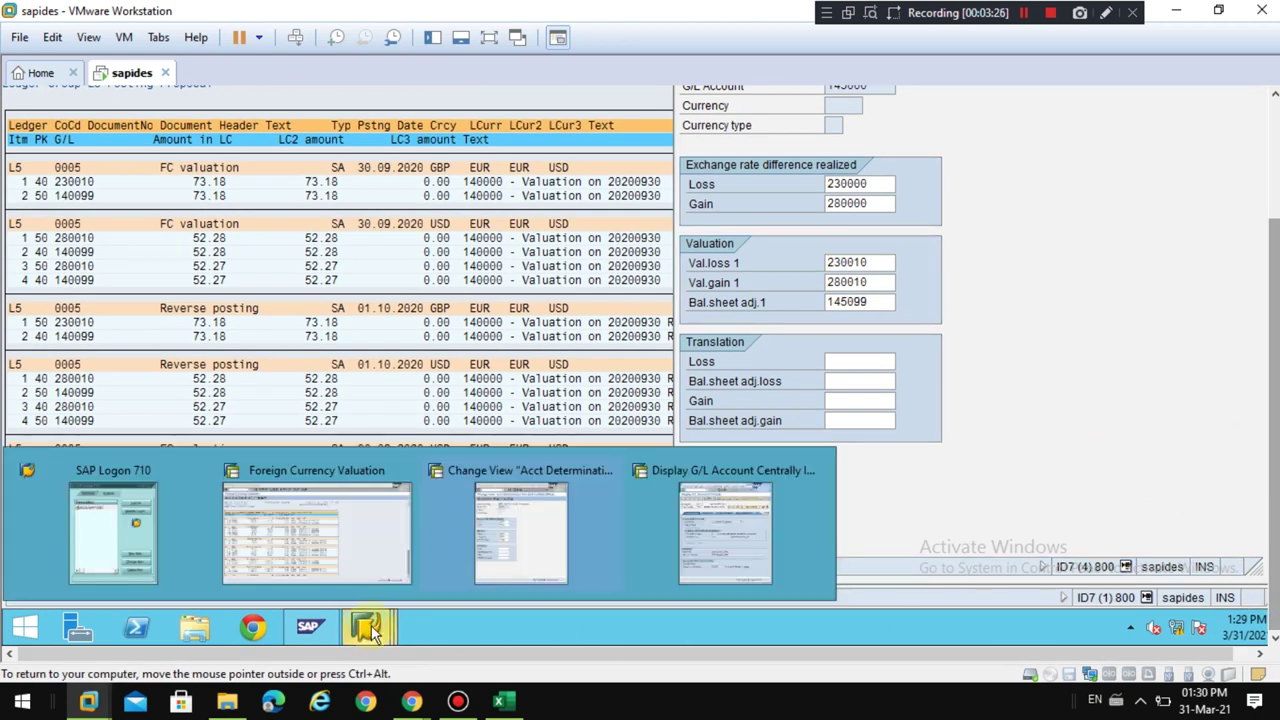
pyautogui.click(713, 526)
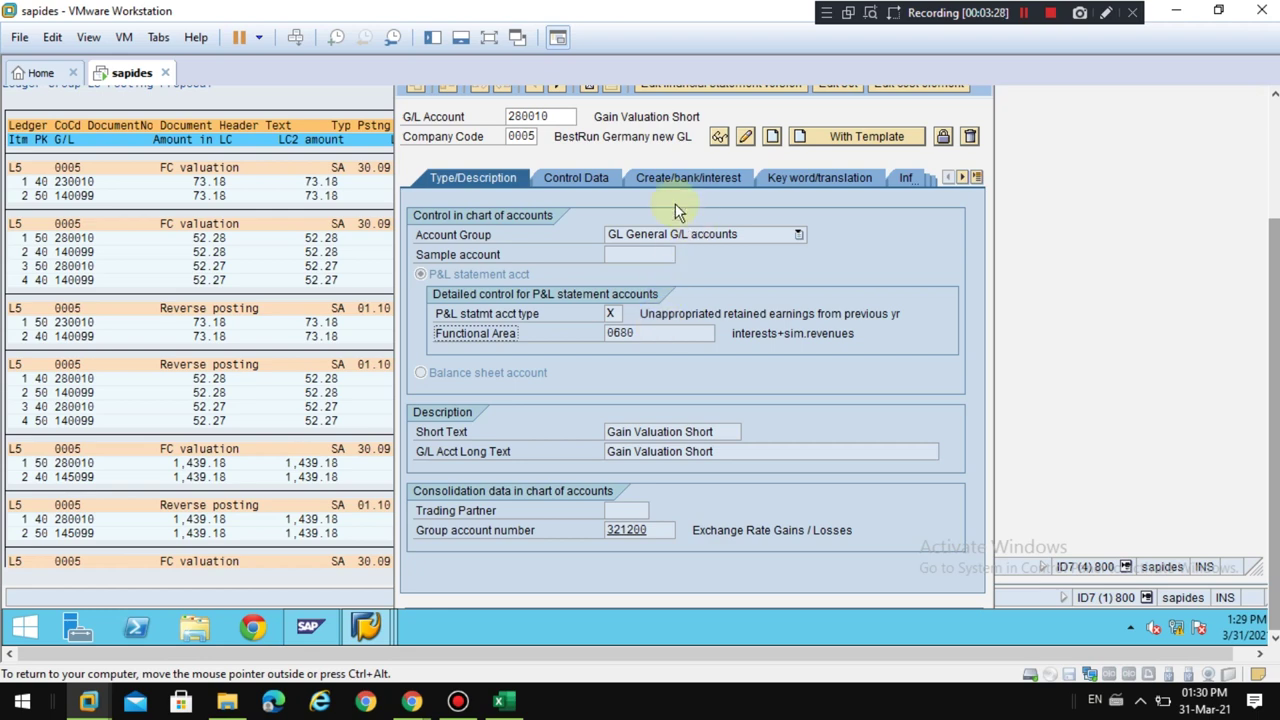
pyautogui.moveTo(546, 118); pyautogui.dragTo(440, 113)
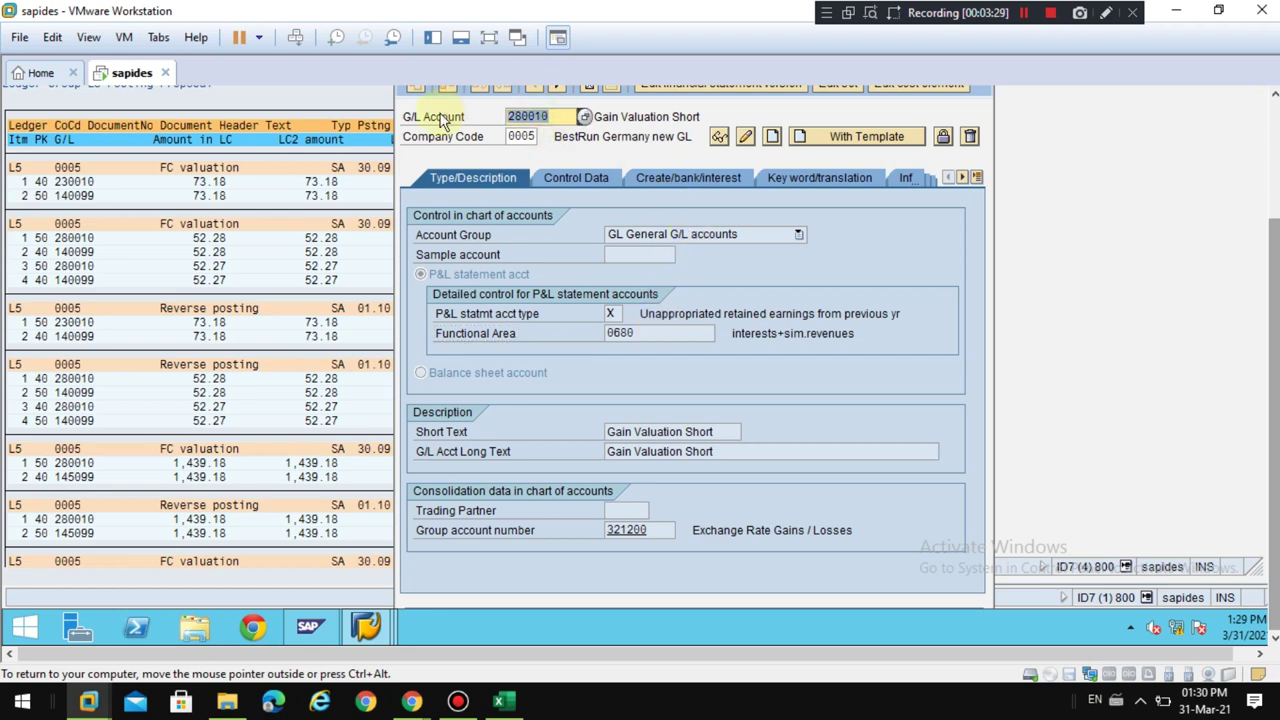
pyautogui.write('230010')
pyautogui.click(722, 142)
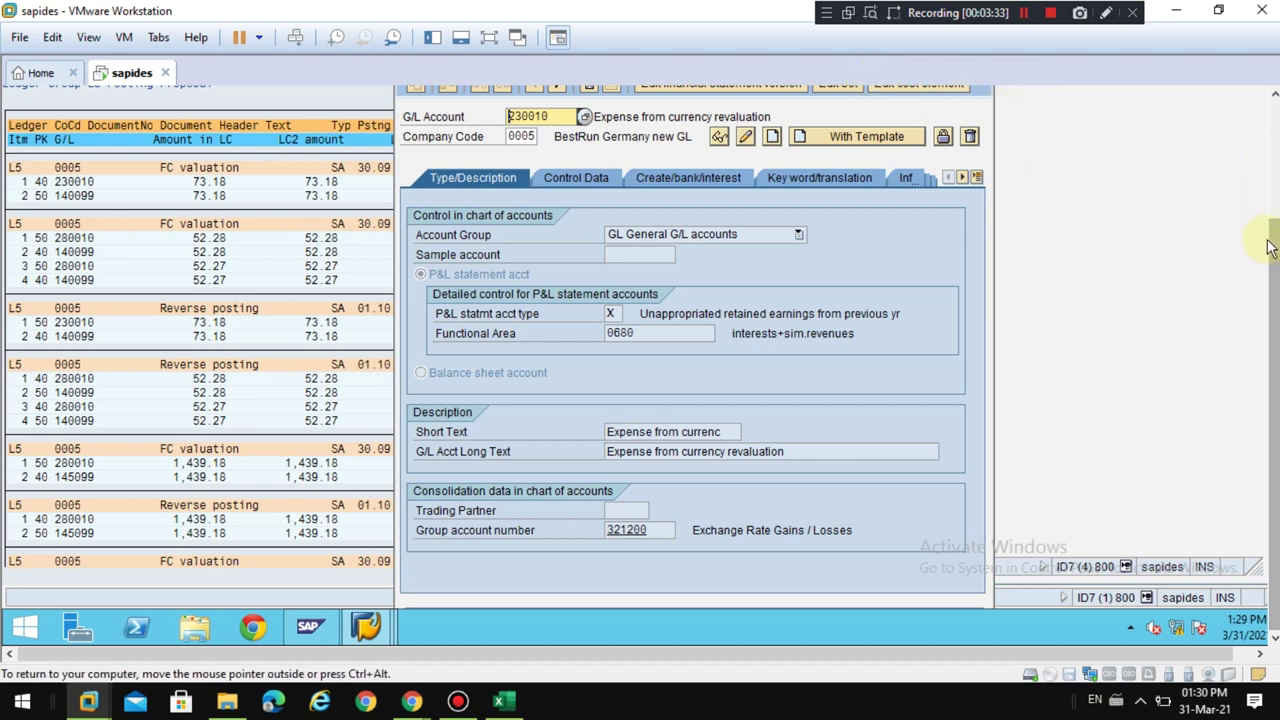
pyautogui.moveTo(1272, 248); pyautogui.dragTo(1275, 198)
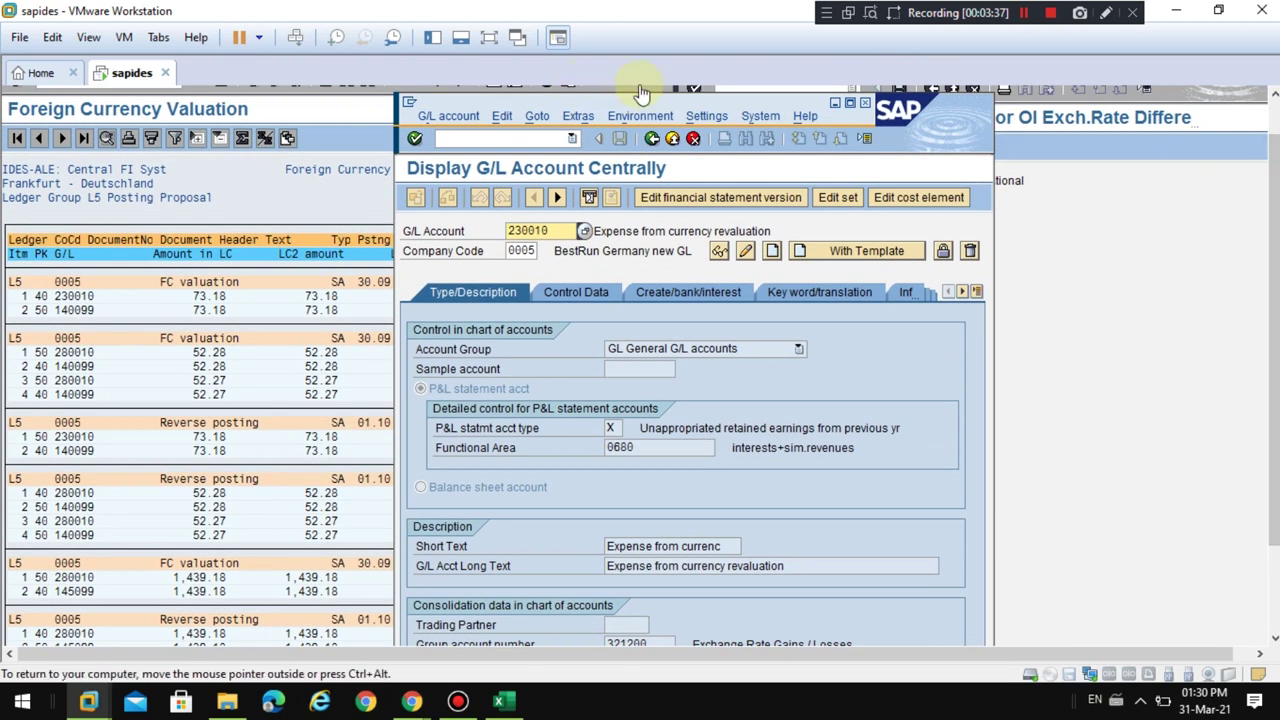
# Review 230010's P&L statement account type, functional area 0680 and account group.
pyautogui.click(489, 39)
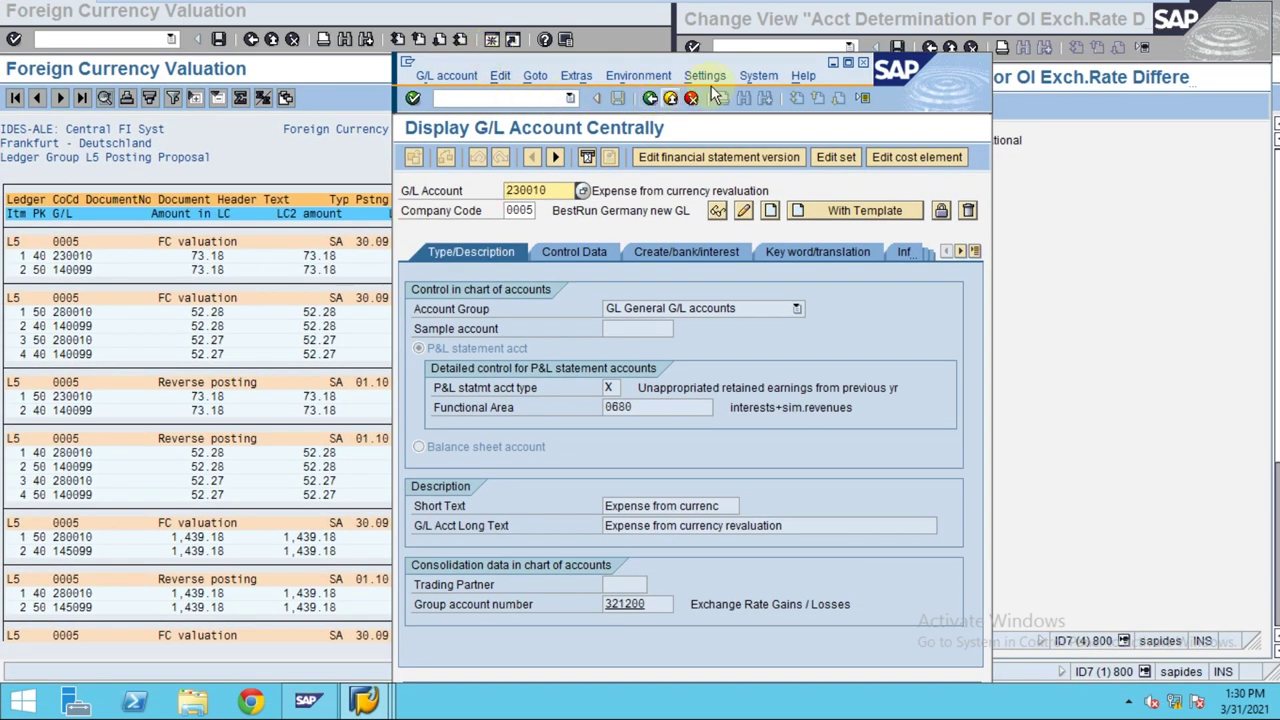
pyautogui.moveTo(779, 65); pyautogui.dragTo(435, 24)
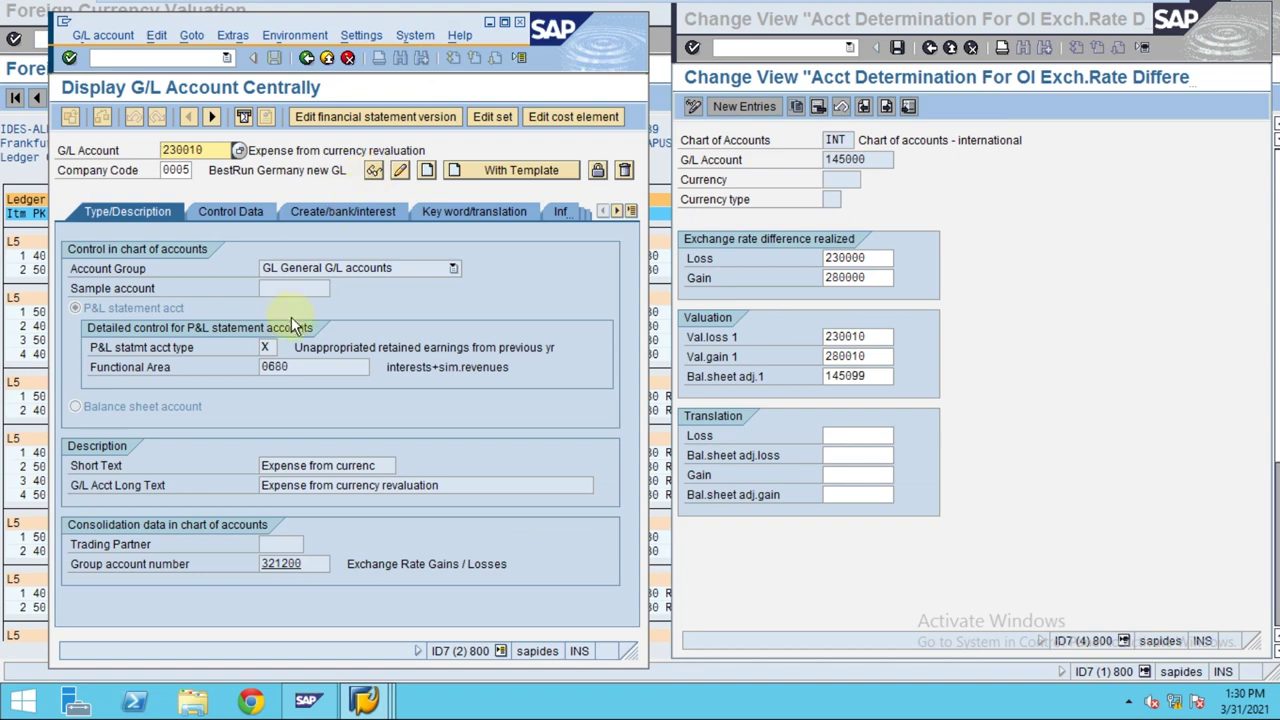
pyautogui.click(268, 347)
pyautogui.doubleClick(308, 367)
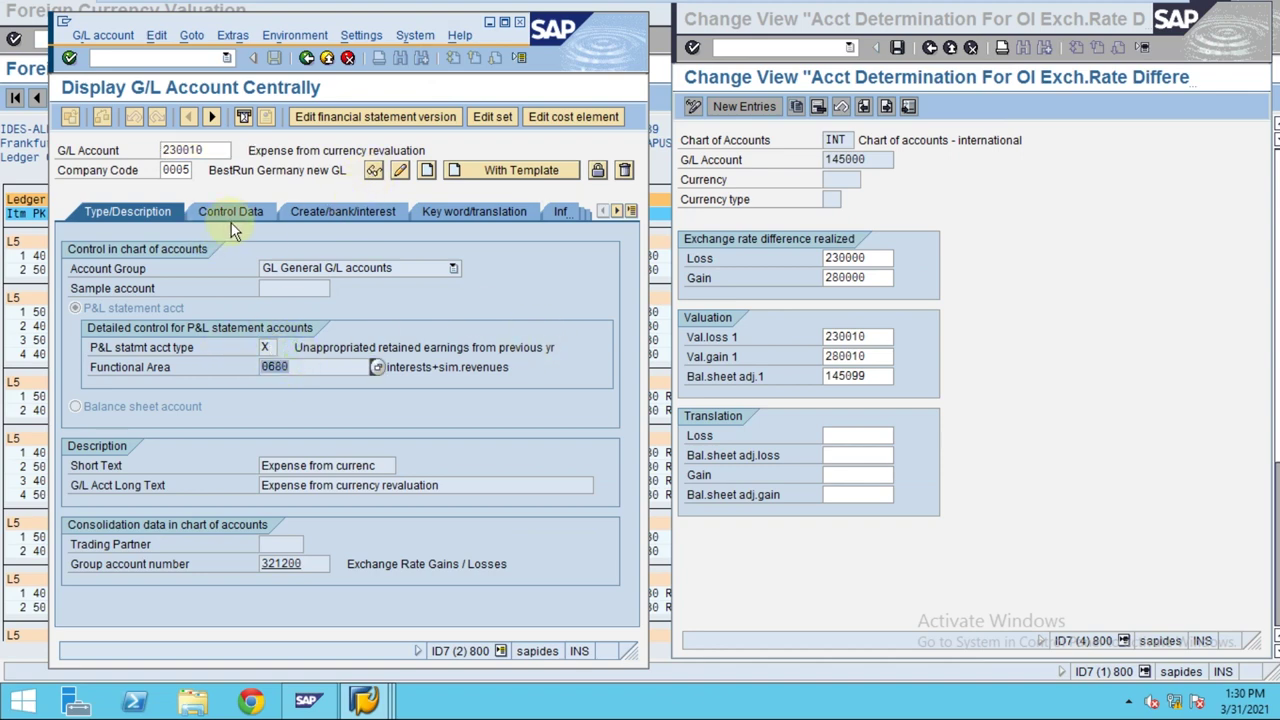
pyautogui.click(280, 268)
pyautogui.click(315, 267)
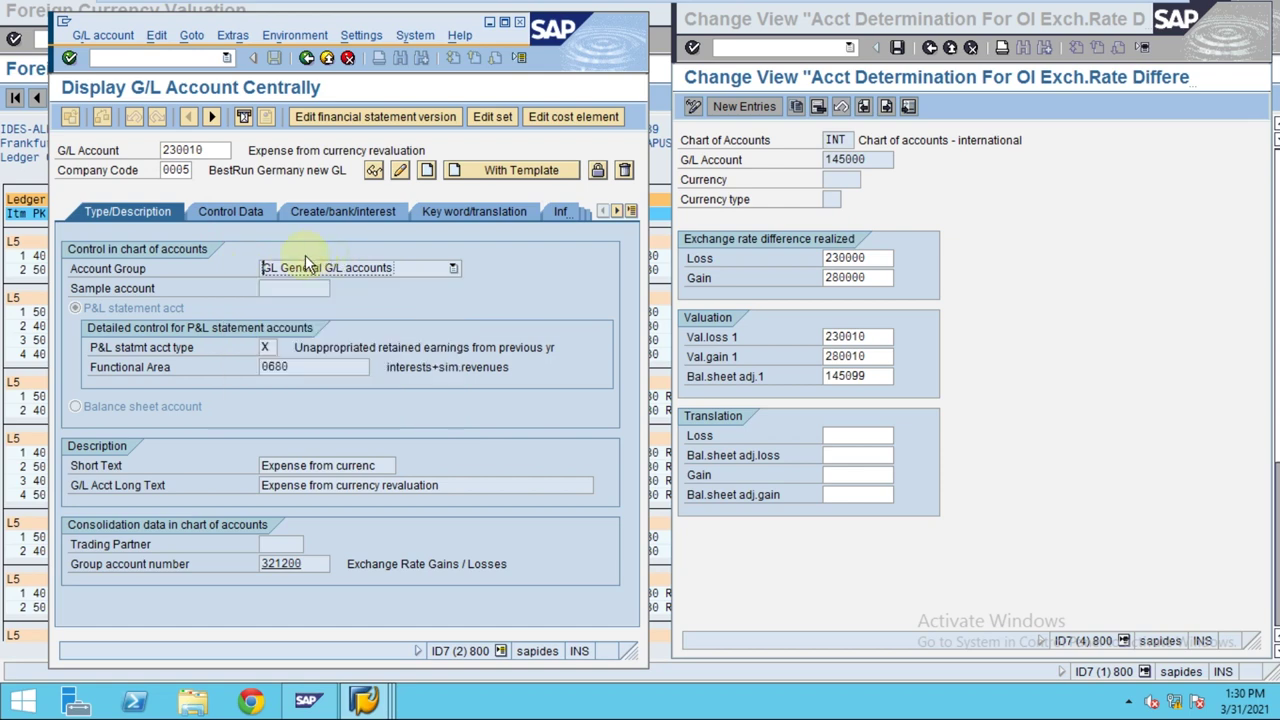
# Browse 230010's Control Data and Create/bank/interest tabs, then select Bal.sheet adj.1 account 145099.
pyautogui.click(212, 211)
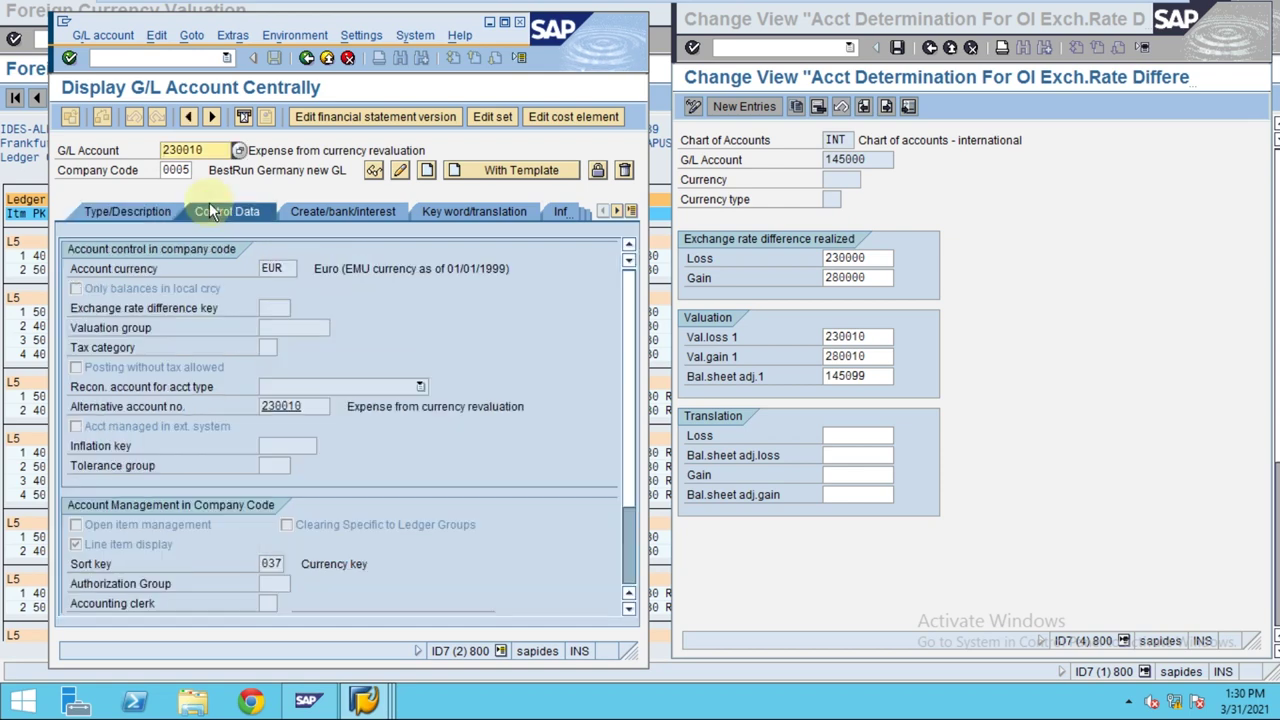
pyautogui.click(105, 546)
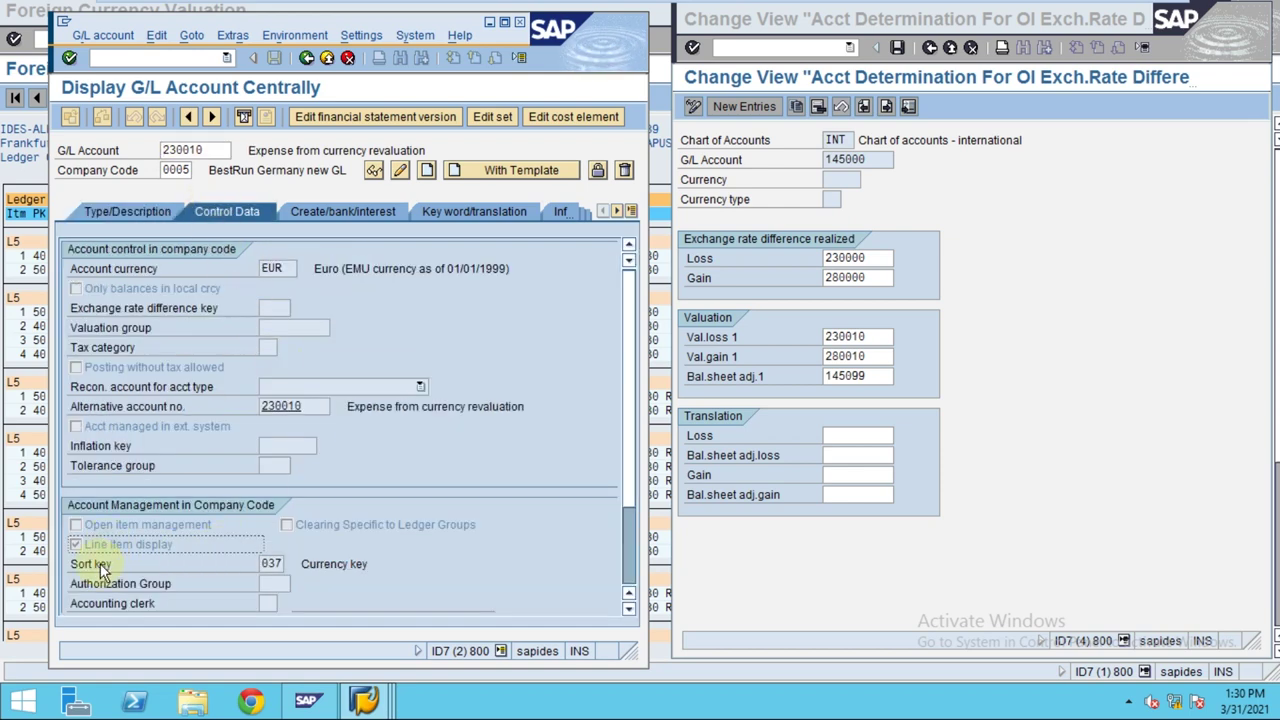
pyautogui.click(337, 213)
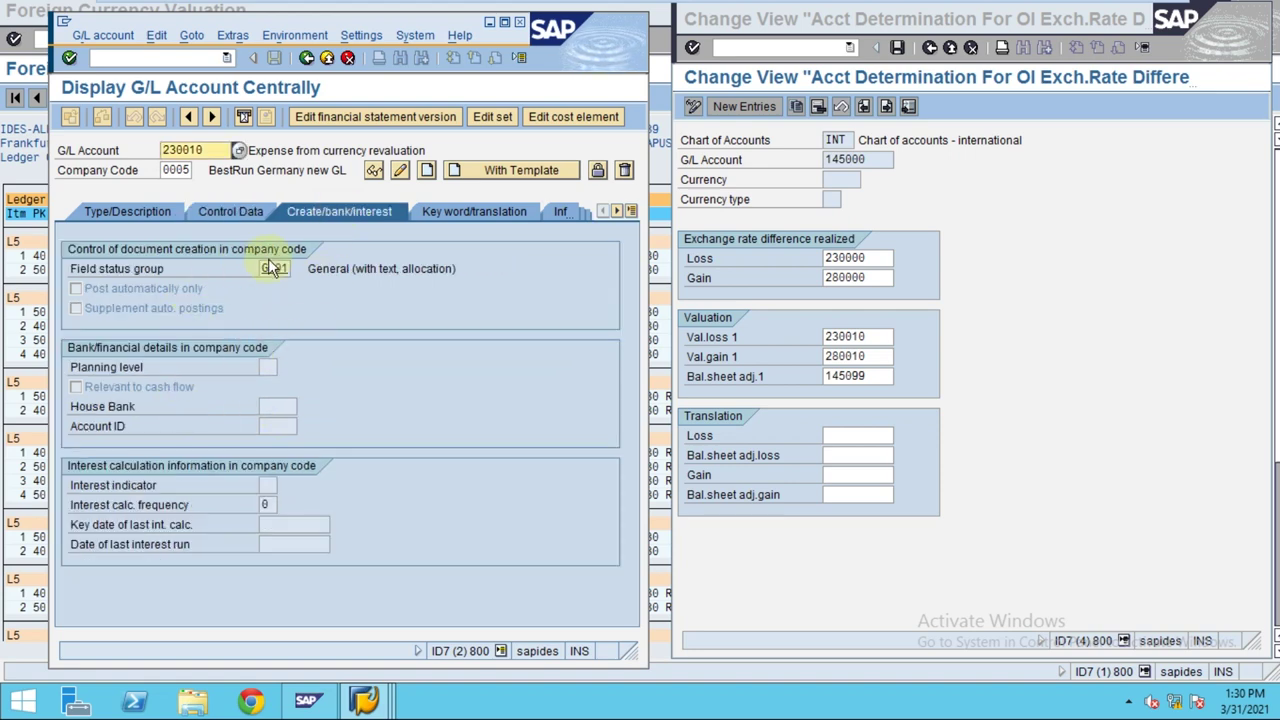
pyautogui.click(248, 213)
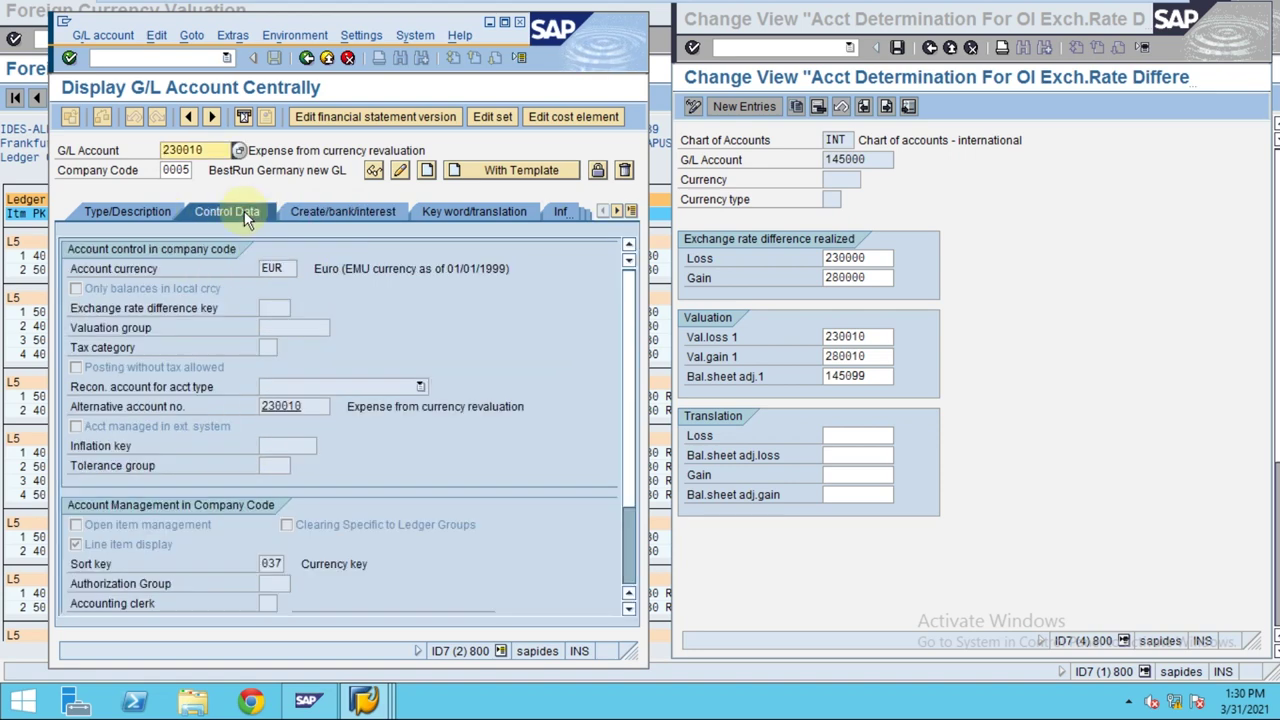
pyautogui.click(143, 215)
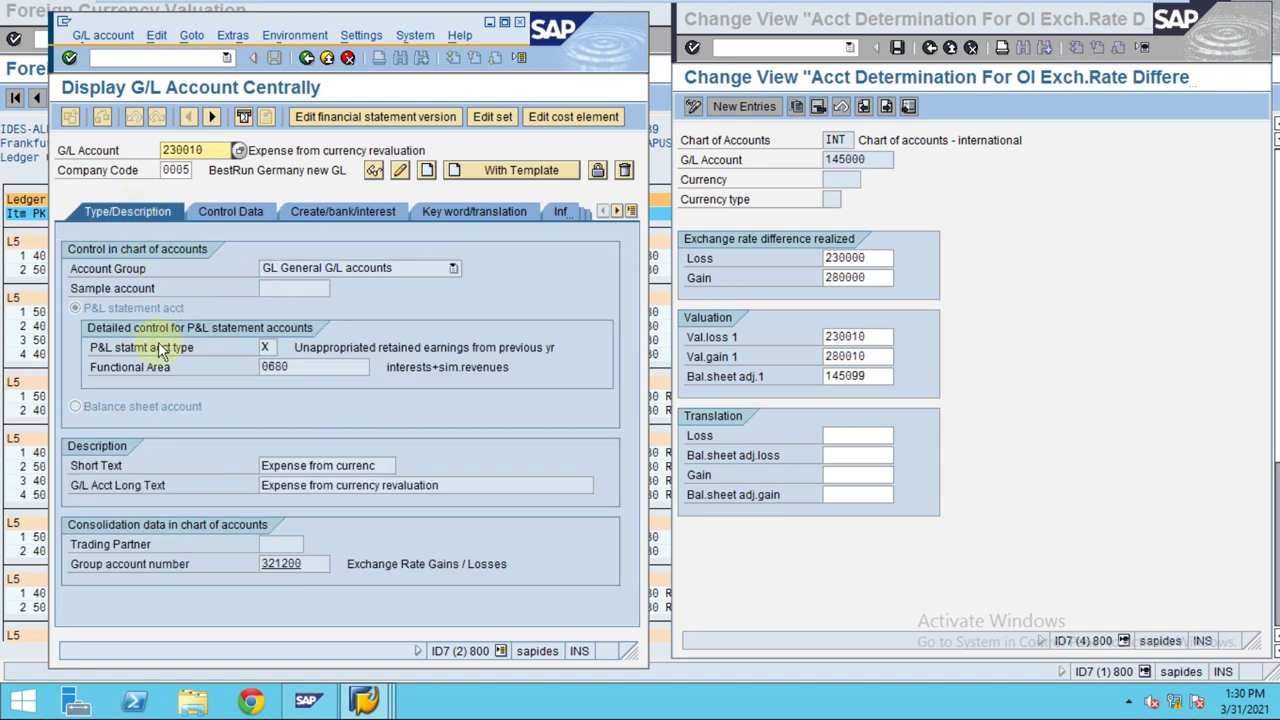
pyautogui.click(845, 376)
pyautogui.moveTo(846, 376); pyautogui.dragTo(727, 389)
pyautogui.hotkey('ctrl', 'c')
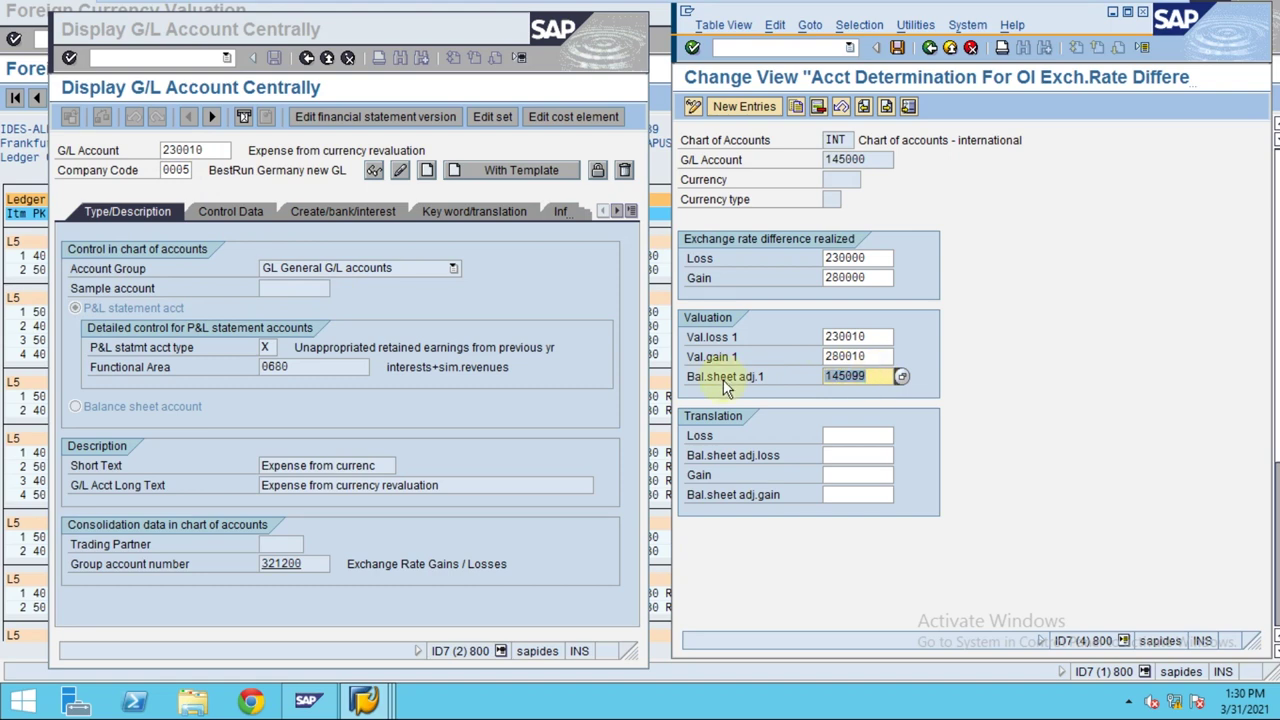
# Paste 145099 into the G/L Account field and load it, noting it is a balance sheet account.
pyautogui.click(218, 146)
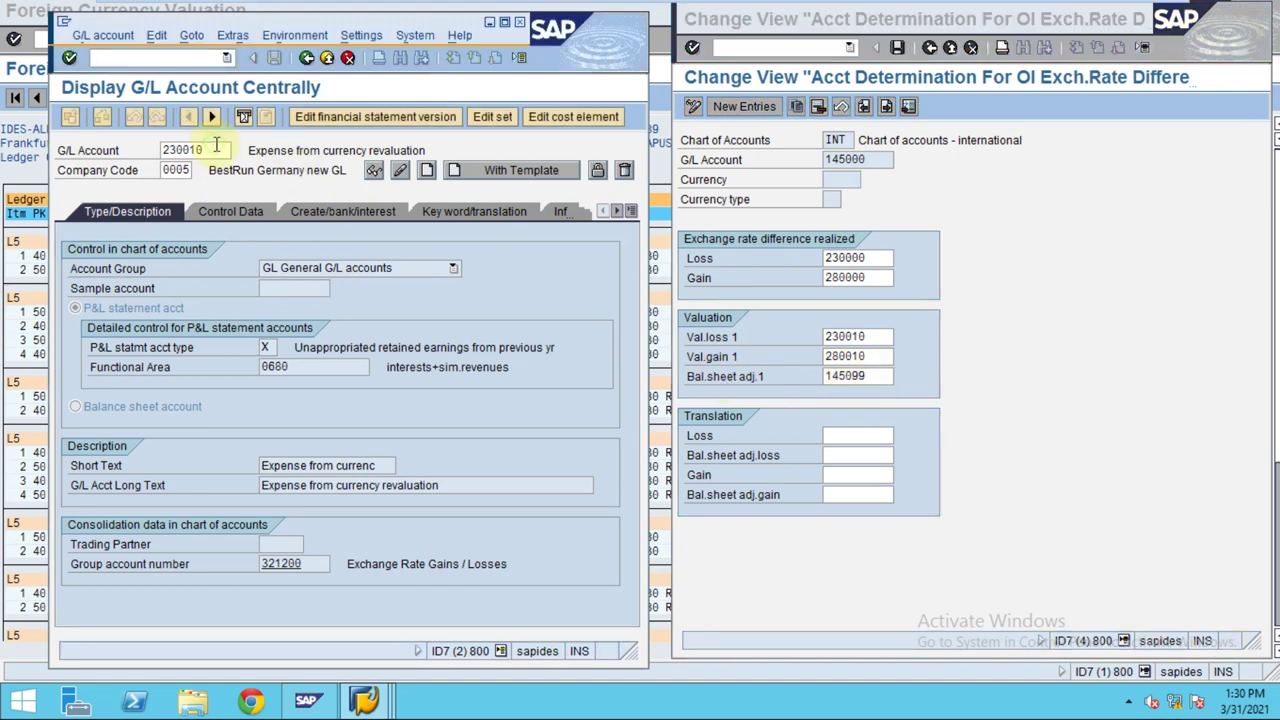
pyautogui.doubleClick(185, 150)
pyautogui.hotkey('ctrl', 'v')
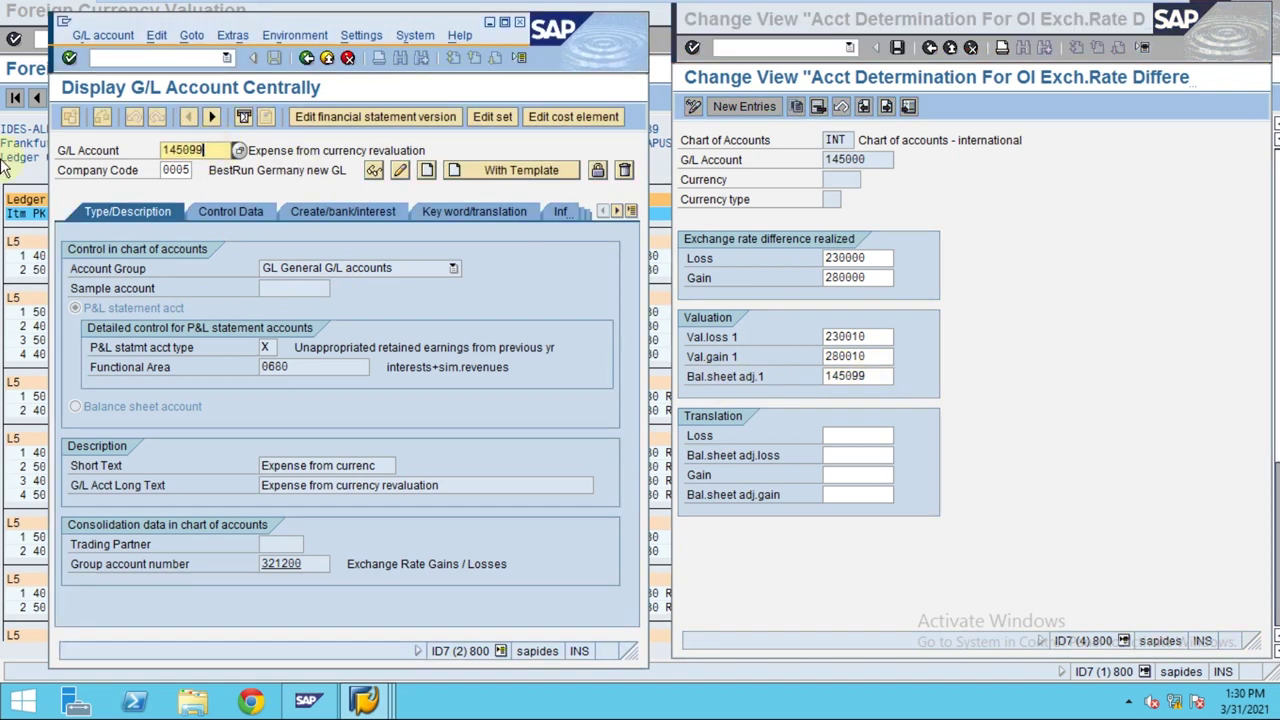
pyautogui.press('Return')
pyautogui.click(115, 406)
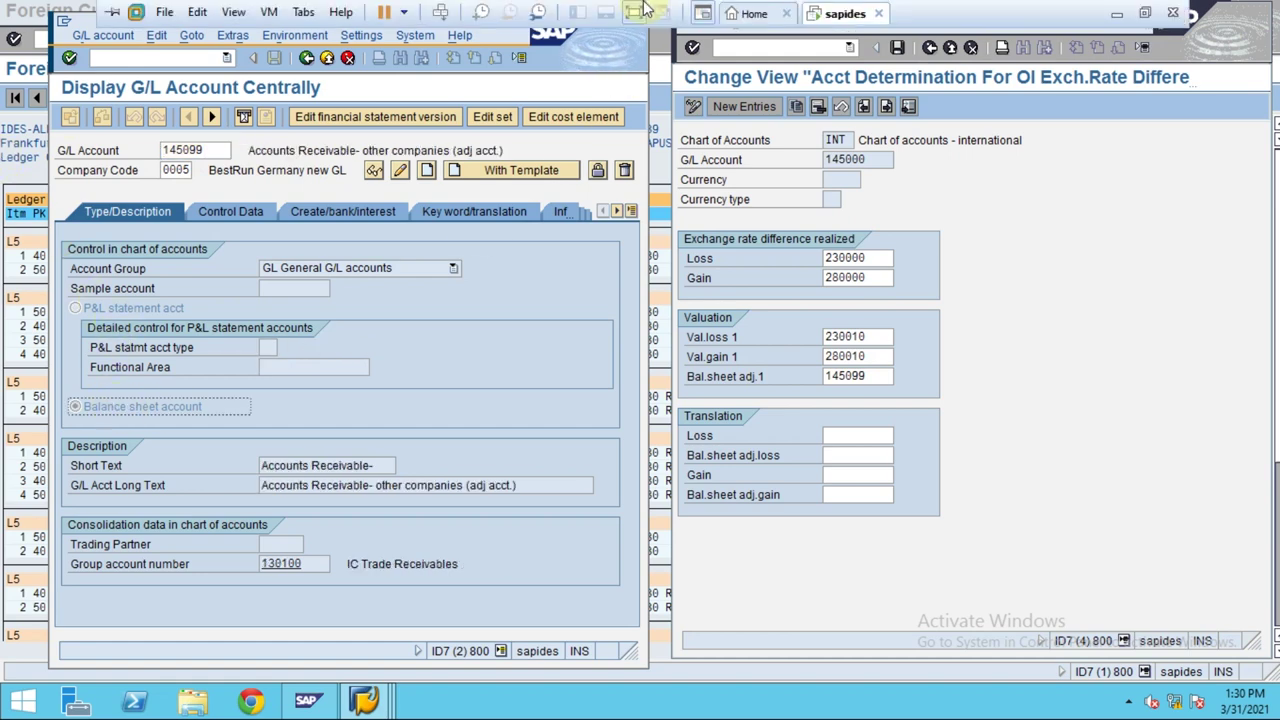
# Frame the Balance sheet account setting, the Bal.sheet adj.1 145099 row and the account header, then clear.
pyautogui.click(636, 12)
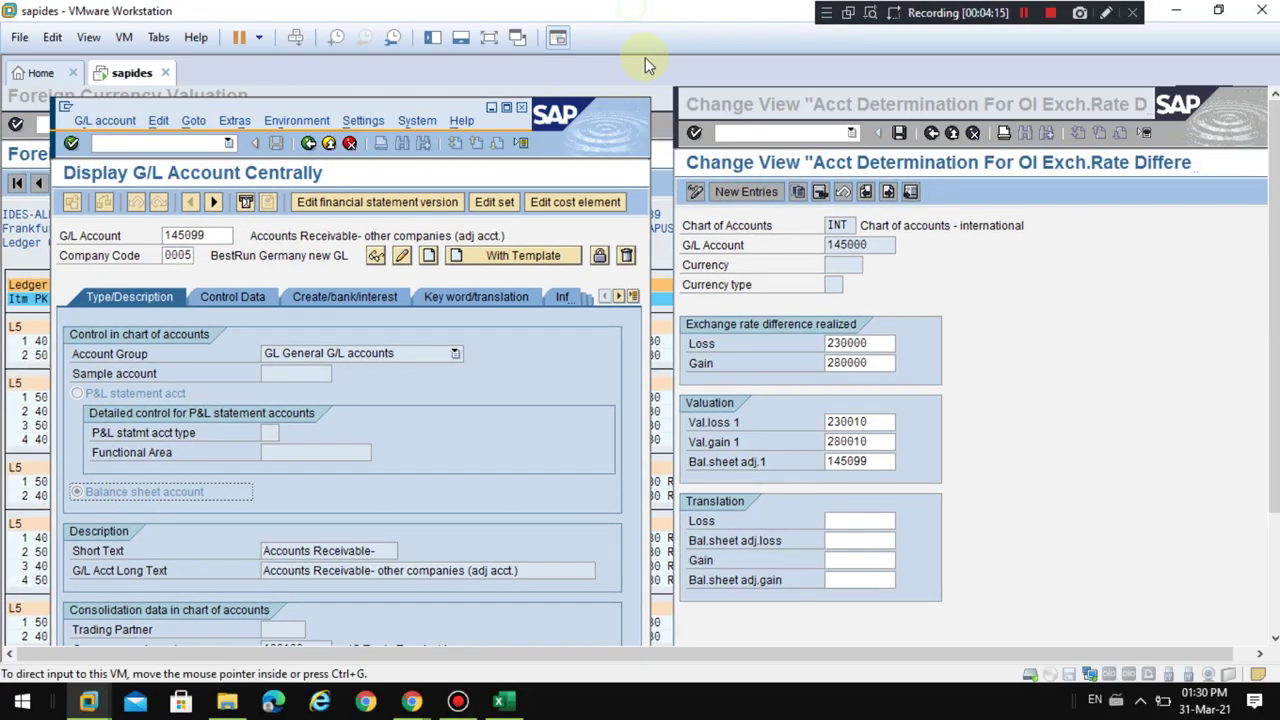
pyautogui.click(1105, 12)
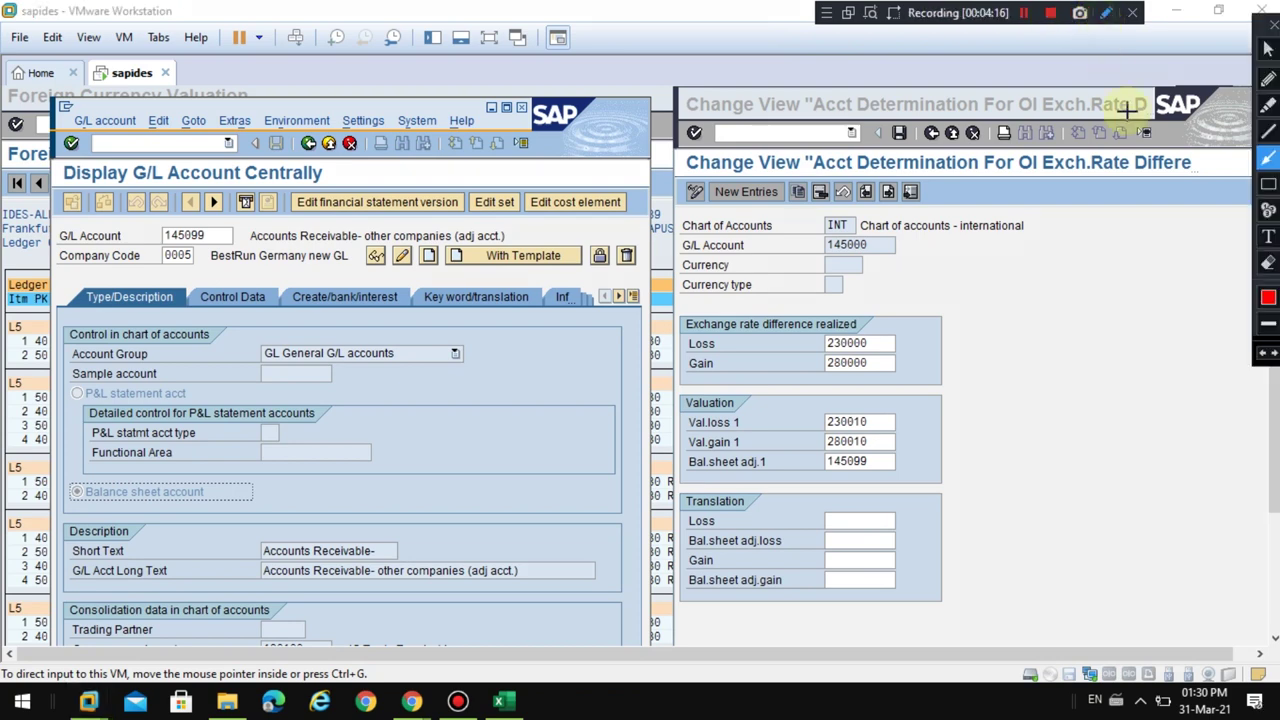
pyautogui.click(1268, 184)
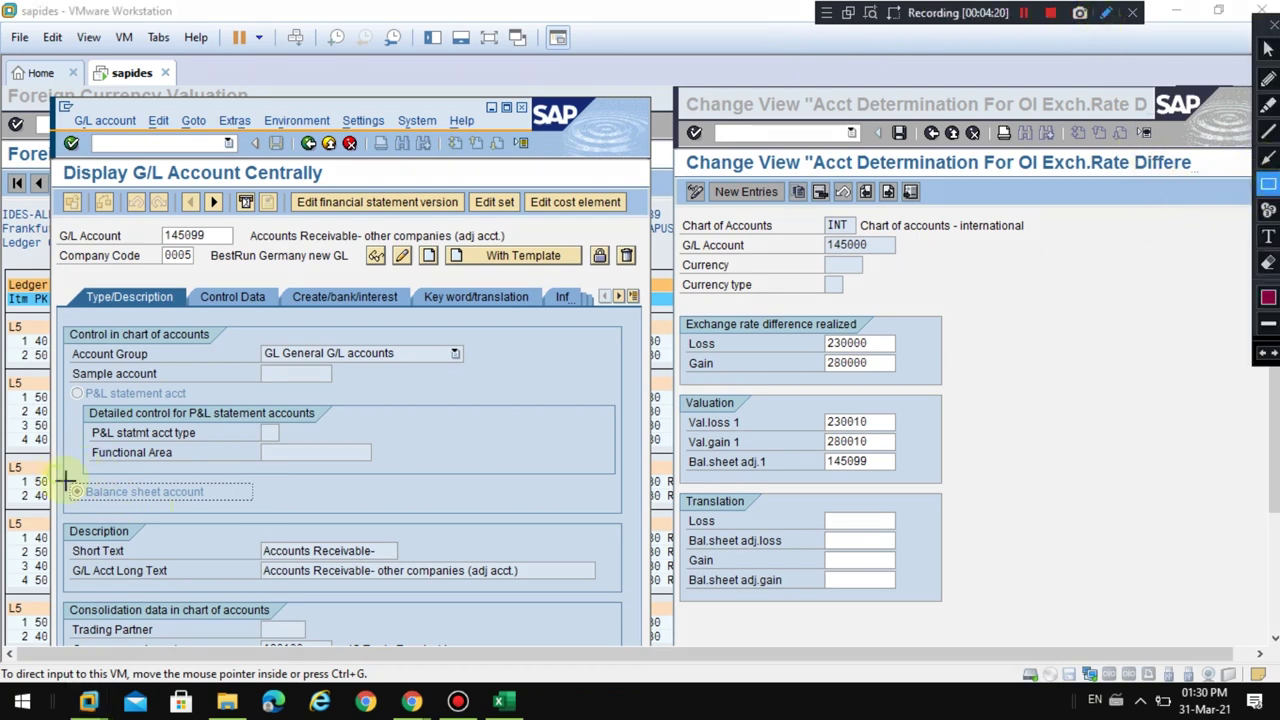
pyautogui.moveTo(56, 475); pyautogui.dragTo(266, 505)
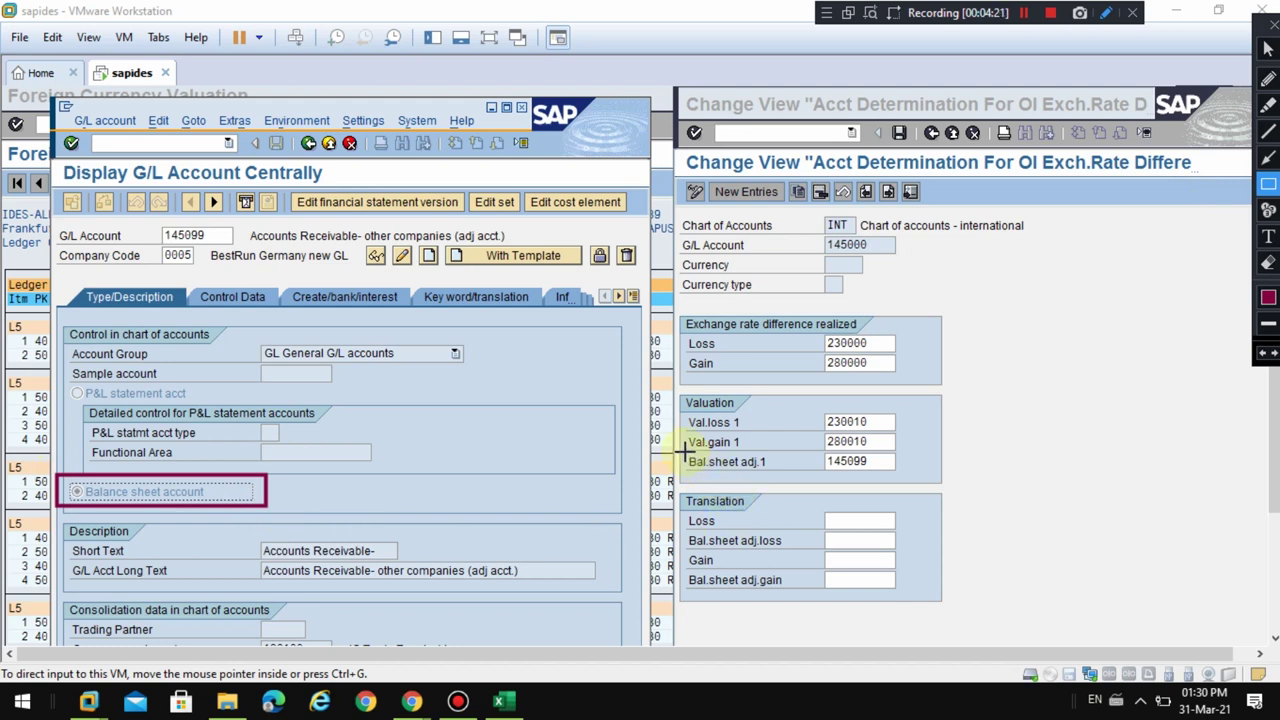
pyautogui.moveTo(686, 450)
pyautogui.mouseDown()
pyautogui.moveTo(745, 472)
pyautogui.moveTo(884, 478)
pyautogui.mouseUp()
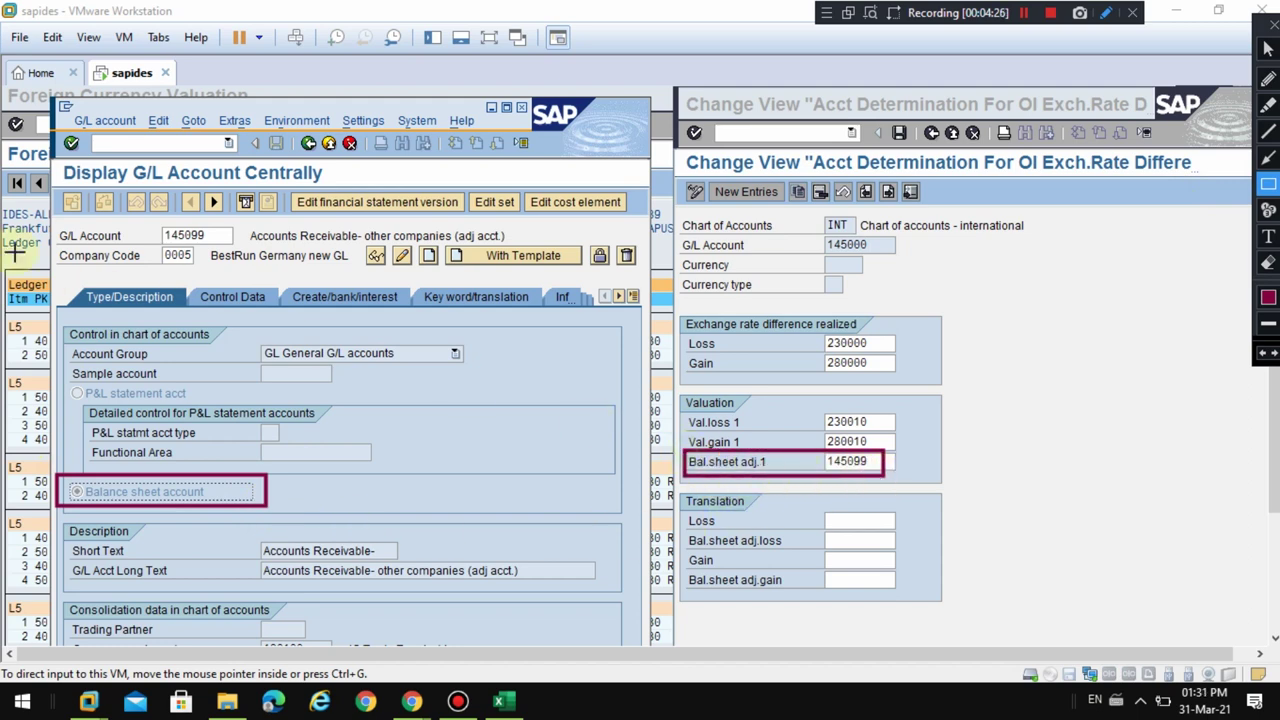
pyautogui.moveTo(52, 222)
pyautogui.mouseDown()
pyautogui.moveTo(374, 262)
pyautogui.moveTo(506, 252)
pyautogui.mouseUp()
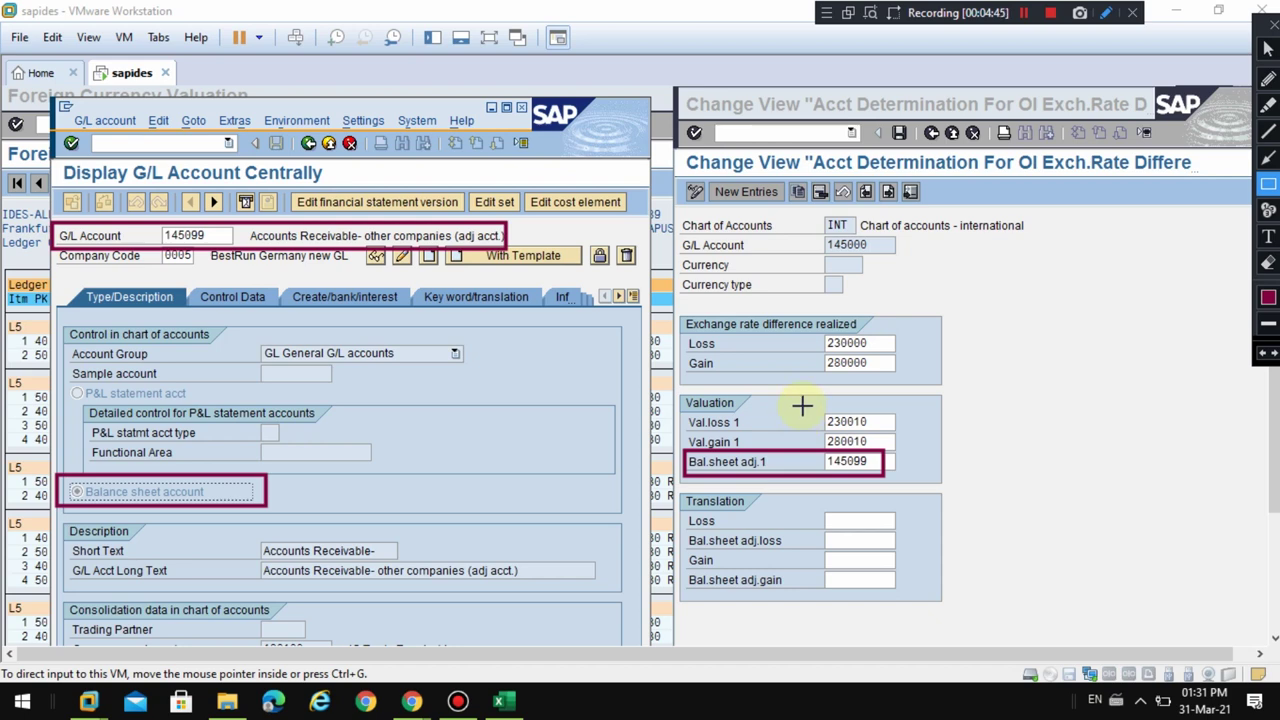
pyautogui.press('Escape')
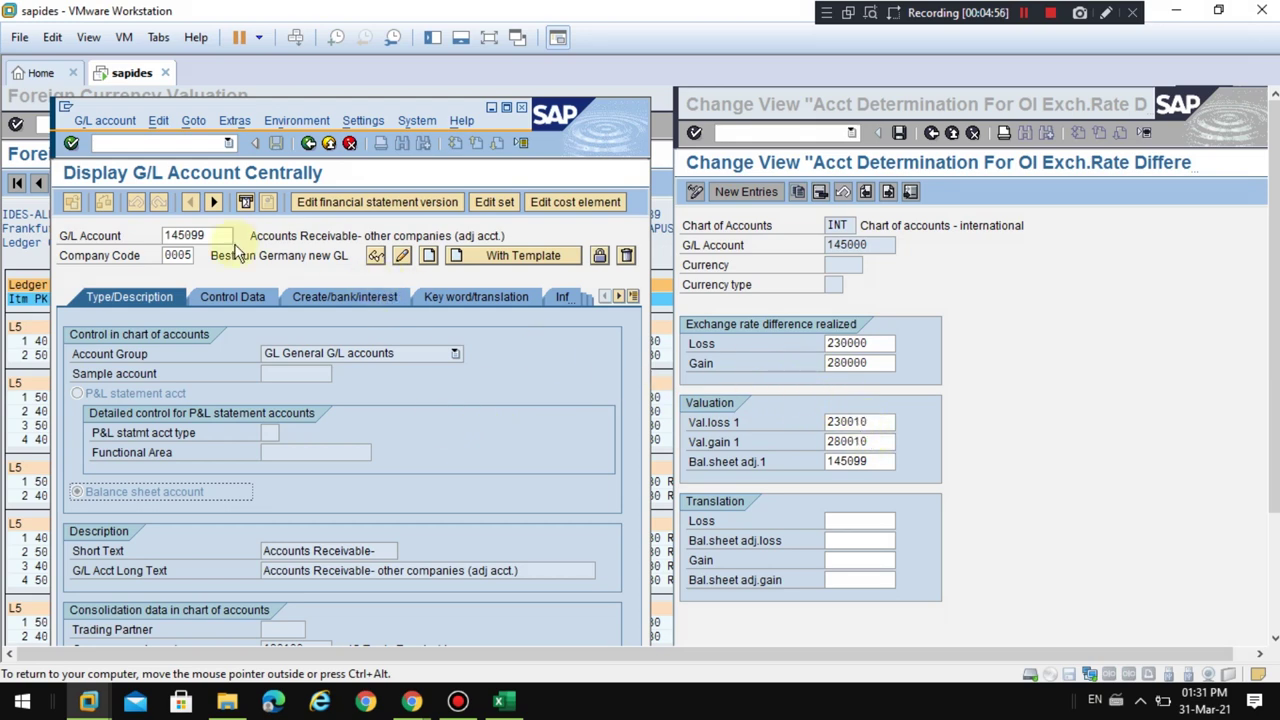
# Replace 145099 with 230010 in the G/L Account field and load it.
pyautogui.moveTo(228, 236); pyautogui.dragTo(141, 235)
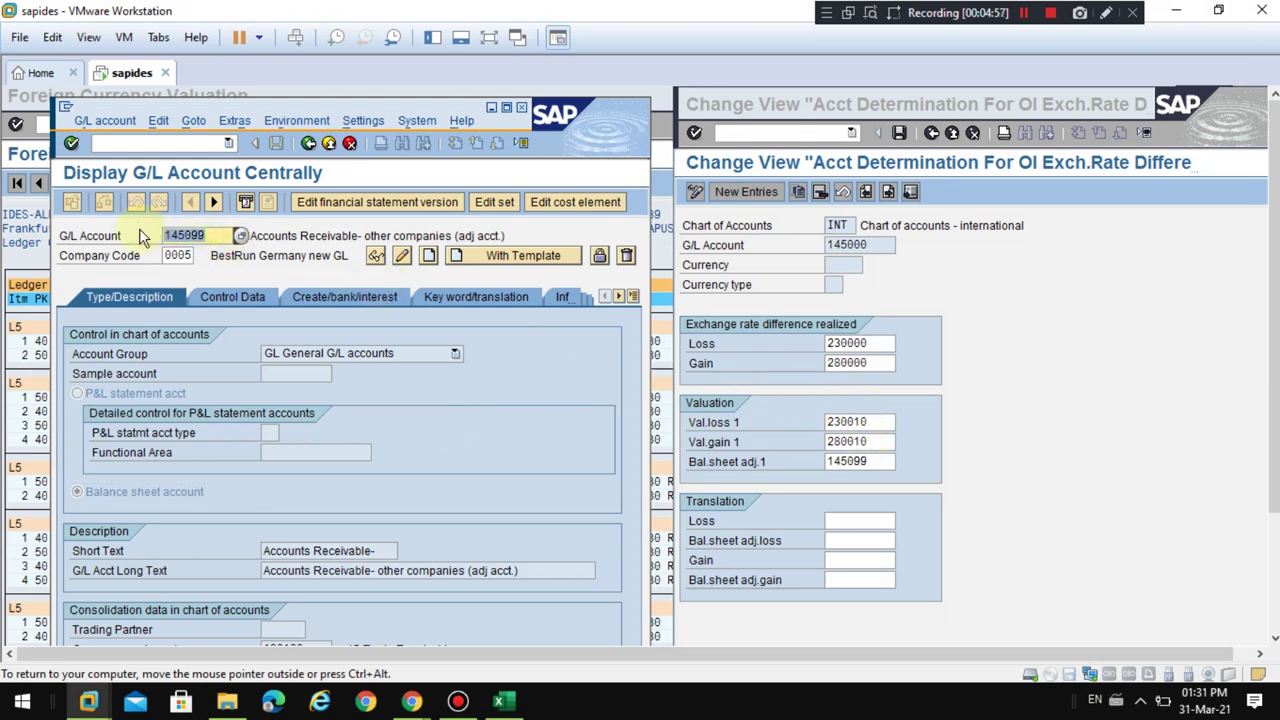
pyautogui.write('230')
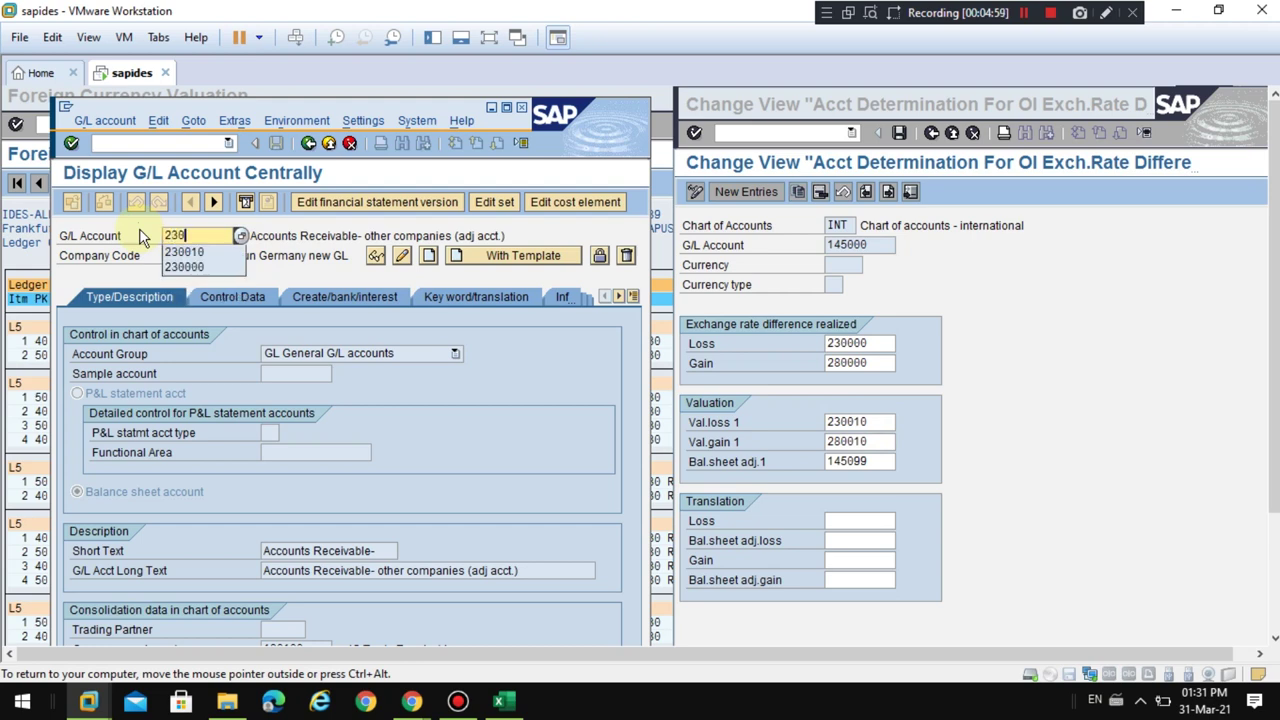
pyautogui.press('Down')
pyautogui.press('Return')
pyautogui.press('Return')
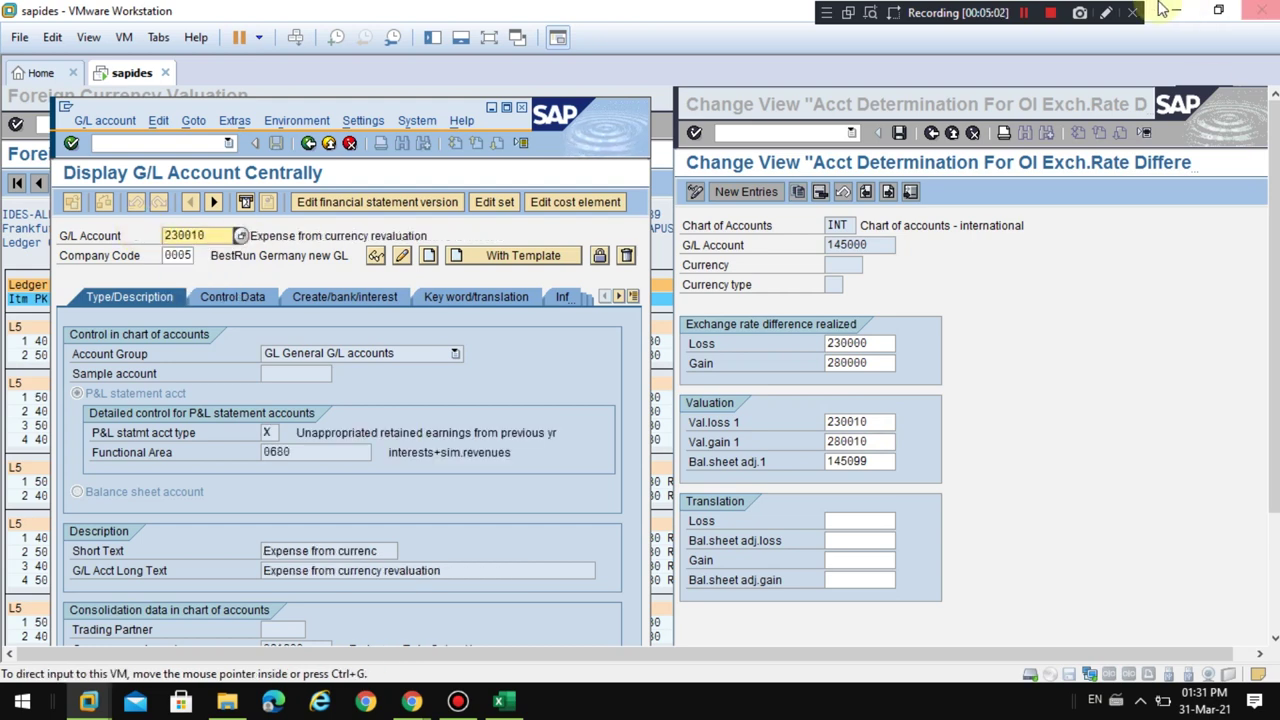
# Frame the P&L statement section, the 230010 account row and the Val.loss 1 row, then clear.
pyautogui.click(1105, 12)
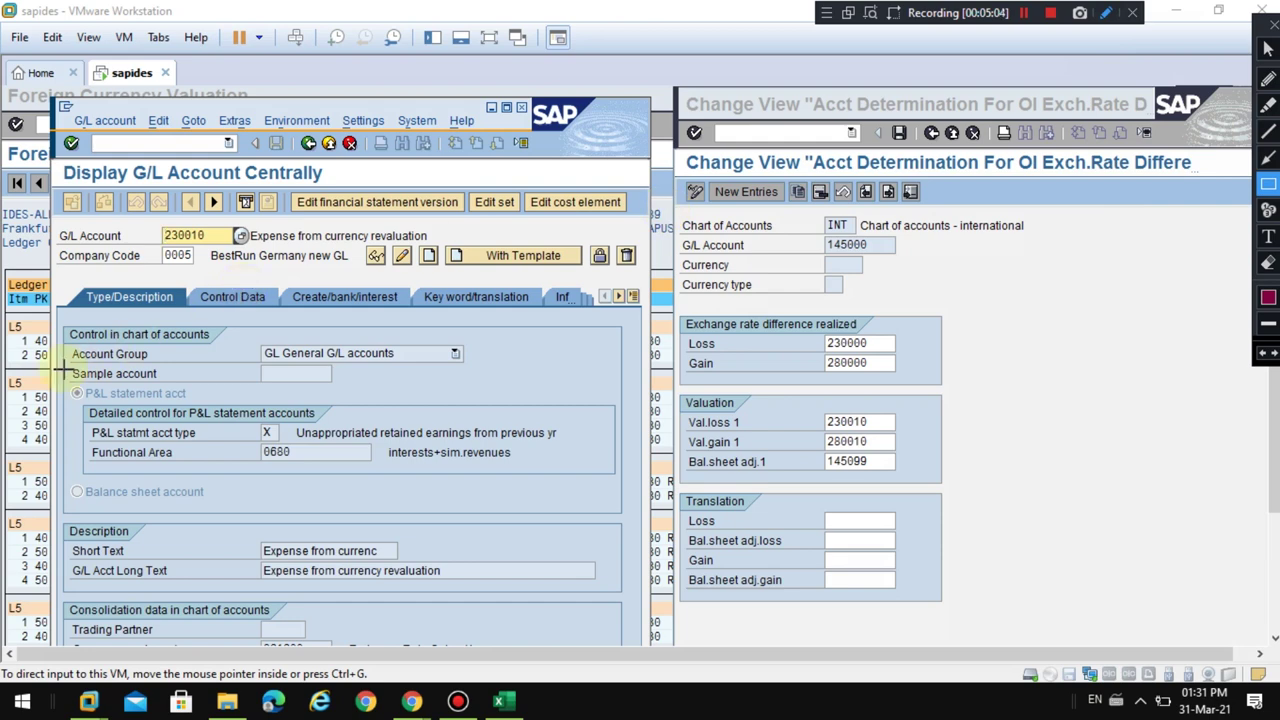
pyautogui.moveTo(62, 373)
pyautogui.mouseDown()
pyautogui.moveTo(120, 410)
pyautogui.moveTo(557, 484)
pyautogui.mouseUp()
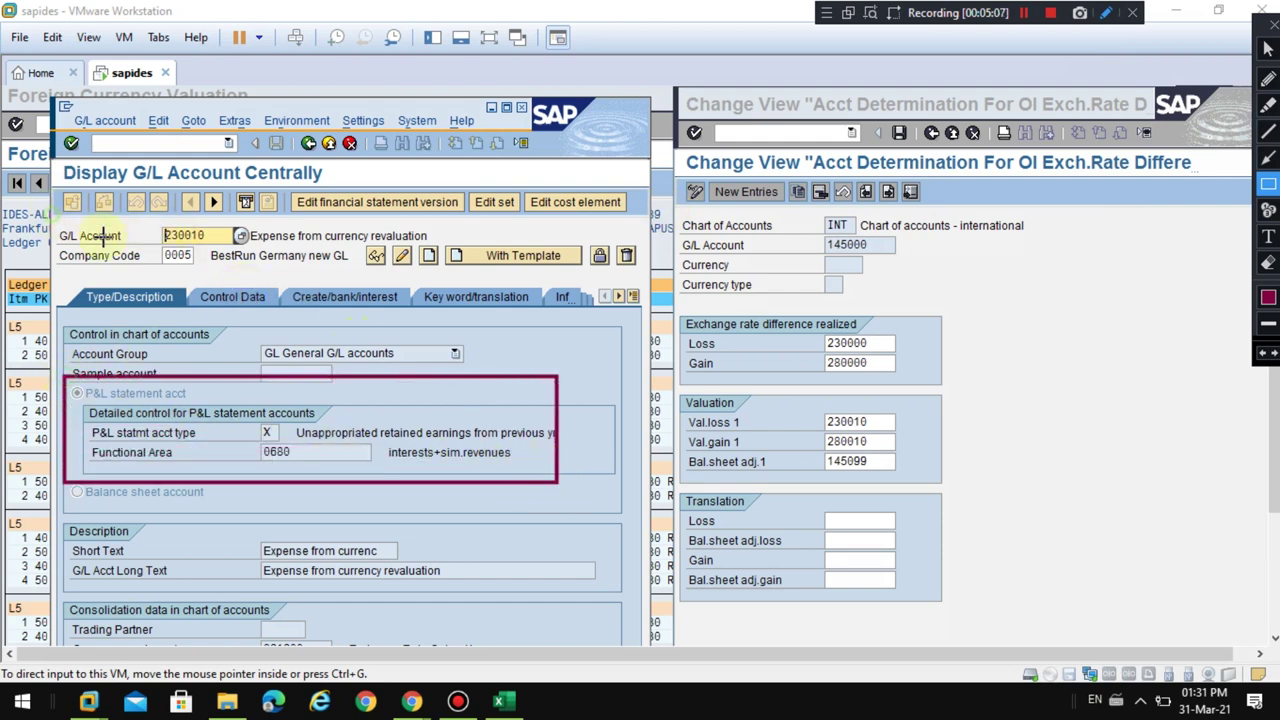
pyautogui.moveTo(52, 218); pyautogui.dragTo(433, 251)
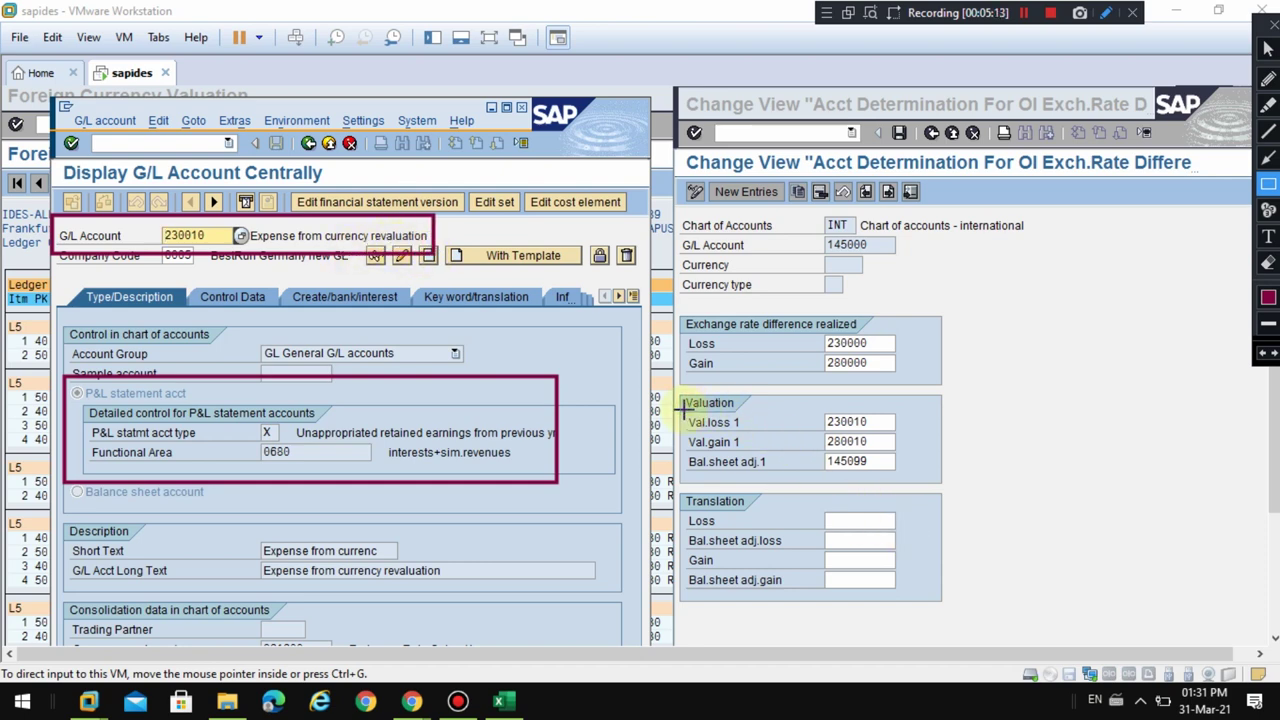
pyautogui.moveTo(685, 409)
pyautogui.mouseDown()
pyautogui.moveTo(876, 449)
pyautogui.moveTo(889, 431)
pyautogui.mouseUp()
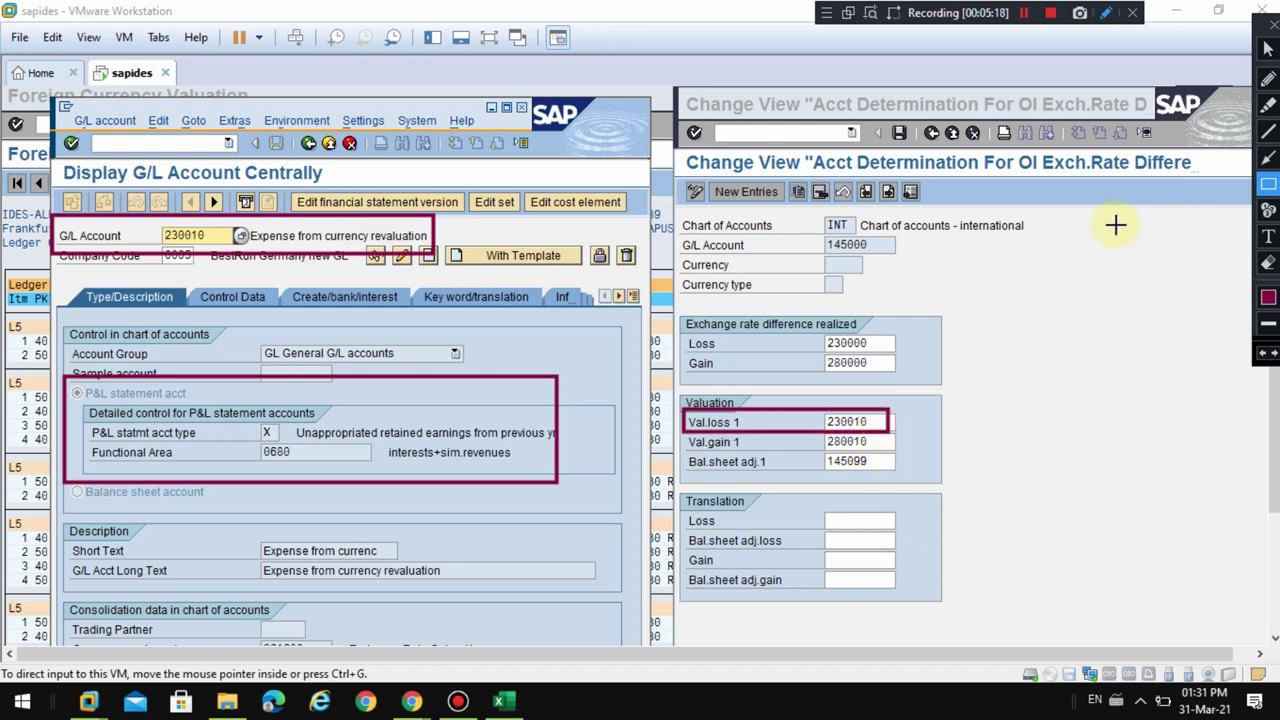
pyautogui.press('Escape')
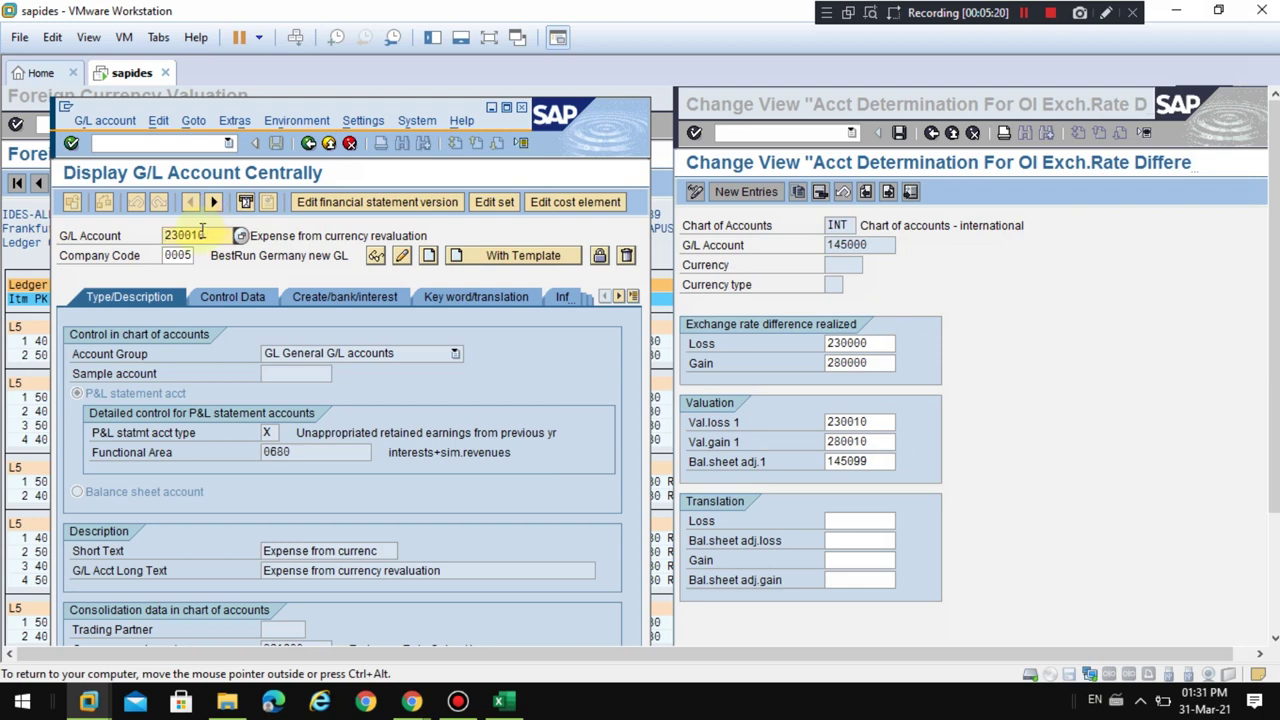
# Display G/L account 230000, Foreign currency revaluation losses, and mark it as the realized Loss account.
pyautogui.moveTo(191, 235); pyautogui.dragTo(240, 236)
pyautogui.write('000')
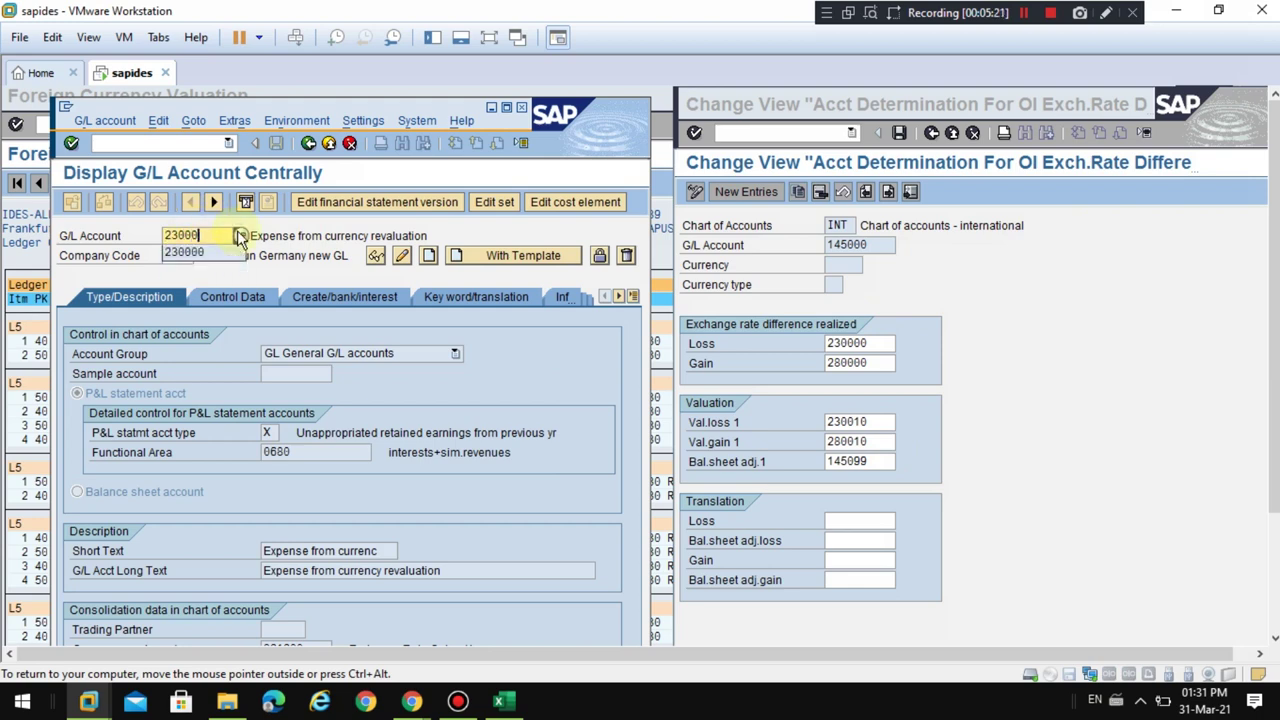
pyautogui.press('Return')
pyautogui.moveTo(333, 236); pyautogui.dragTo(430, 236)
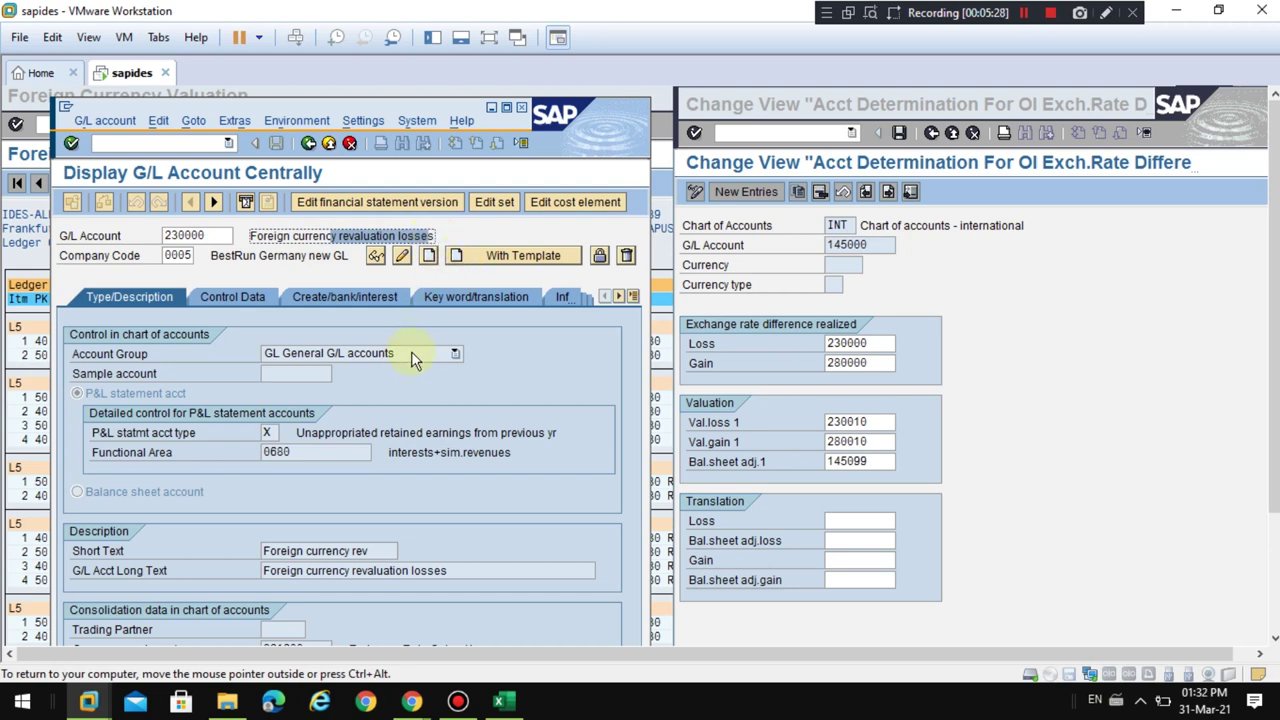
pyautogui.click(845, 343)
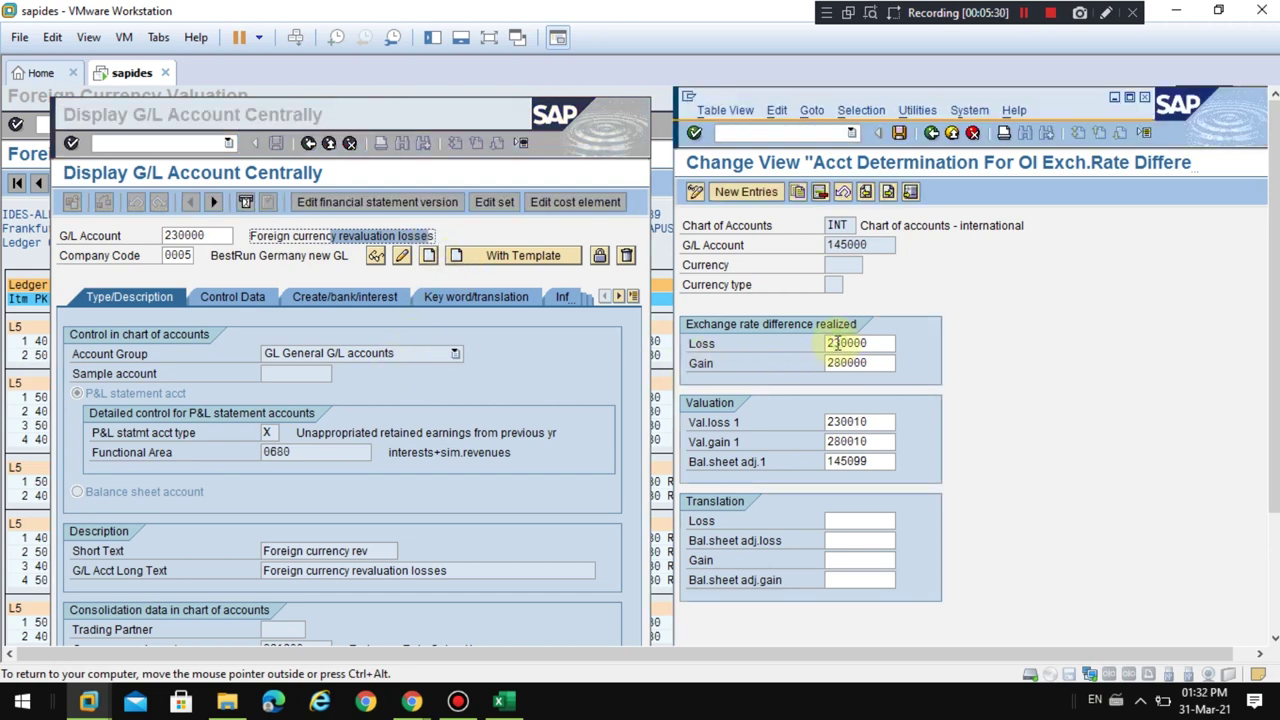
# Confirm account 230000 is in account group GL, then minimize both account windows.
pyautogui.click(298, 355)
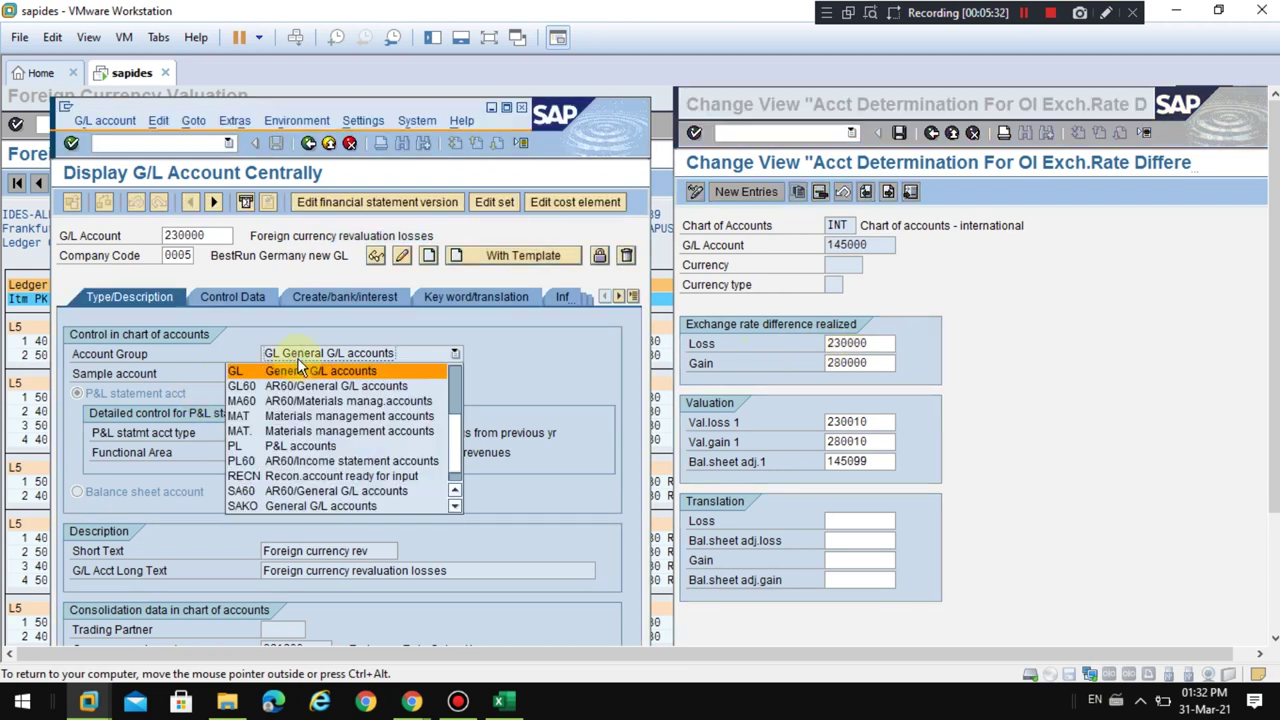
pyautogui.click(535, 366)
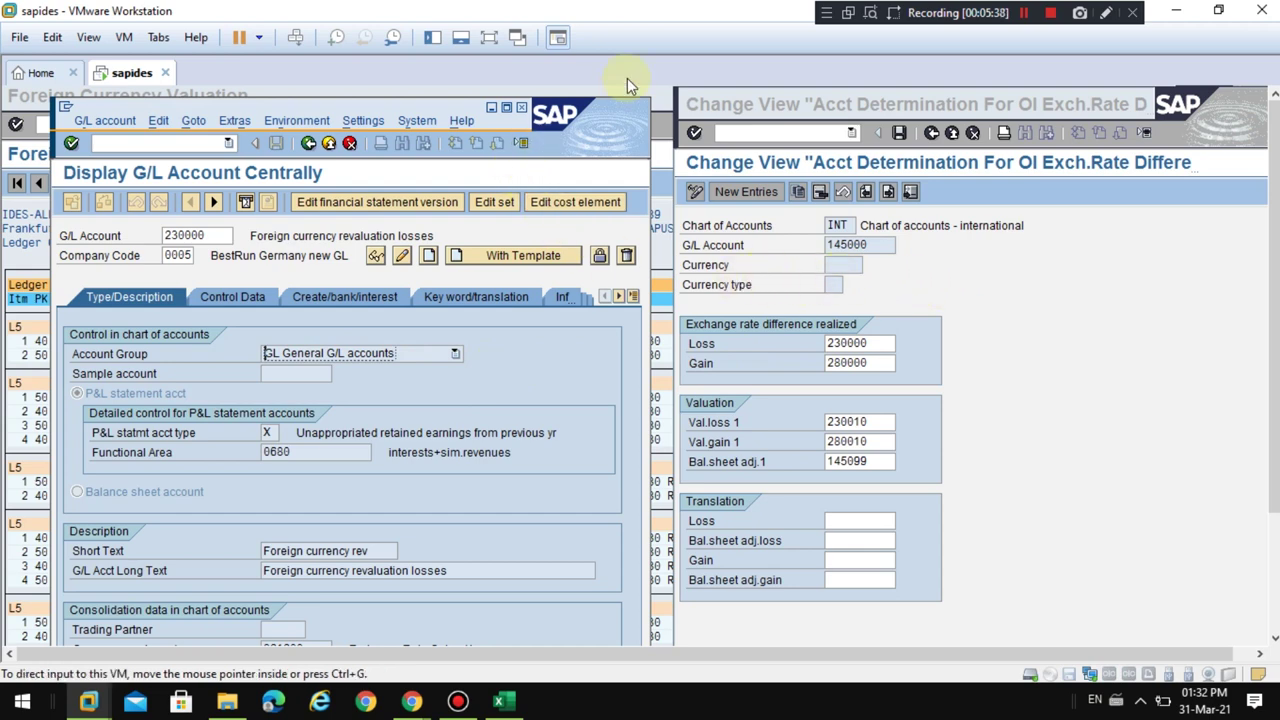
pyautogui.click(491, 110)
pyautogui.click(1121, 110)
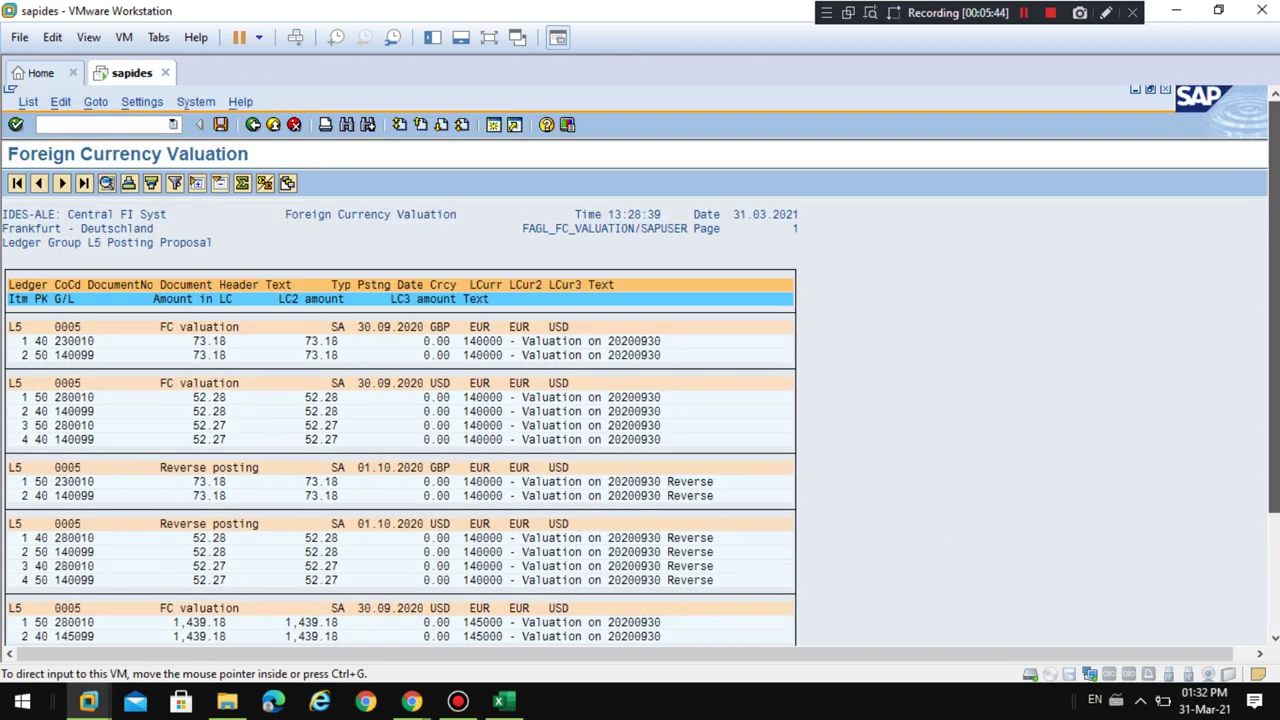
# Return to the valuation selection screen for company code 0005 and review the Open Items and Postings options.
pyautogui.click(254, 125)
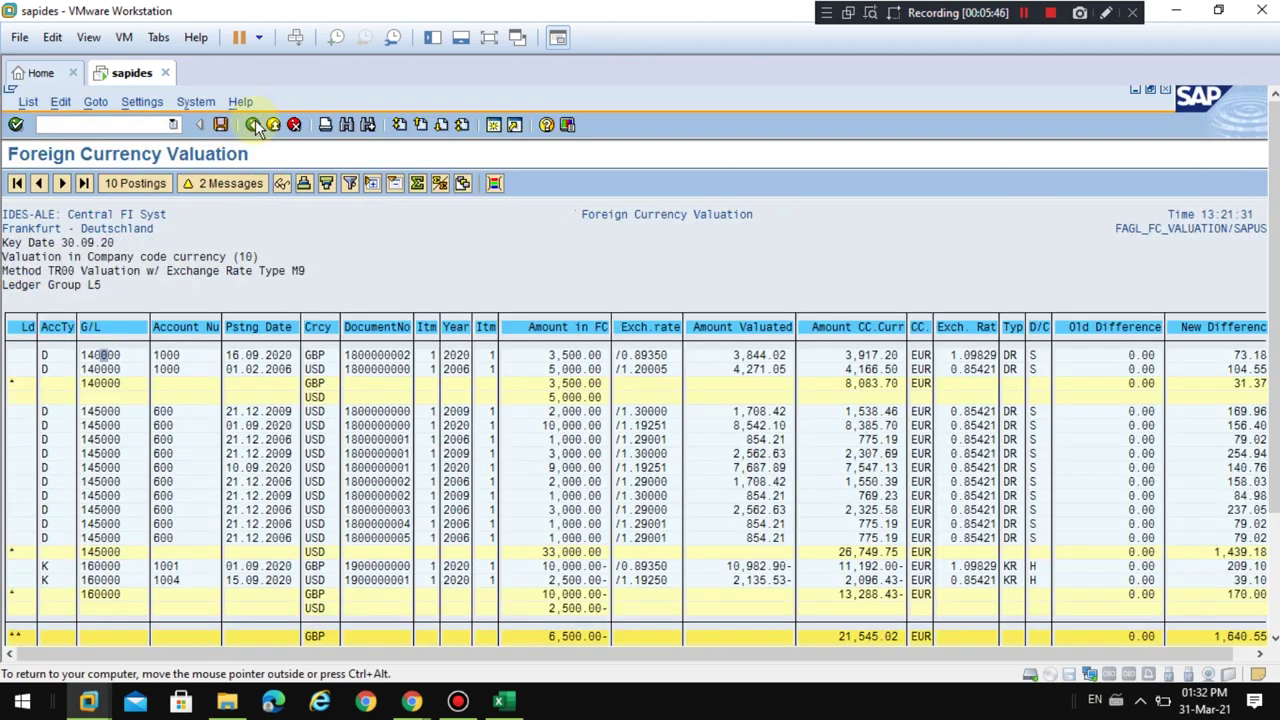
pyautogui.click(255, 125)
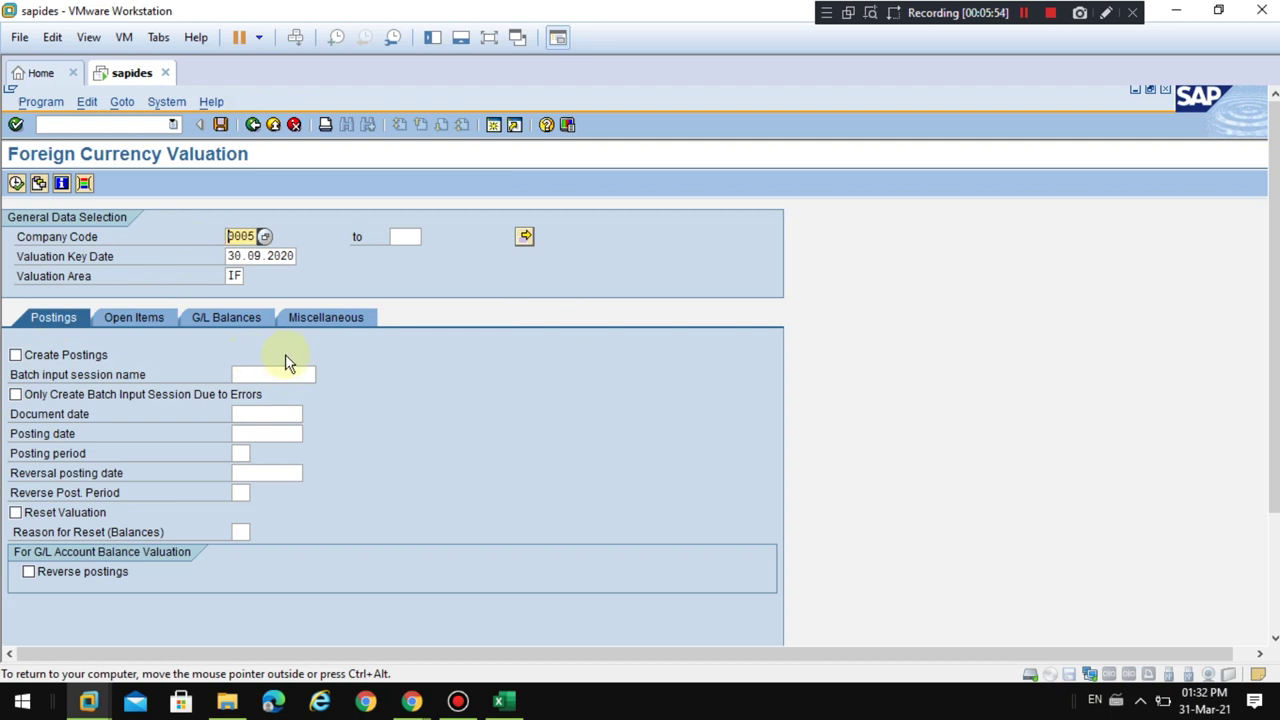
pyautogui.click(150, 320)
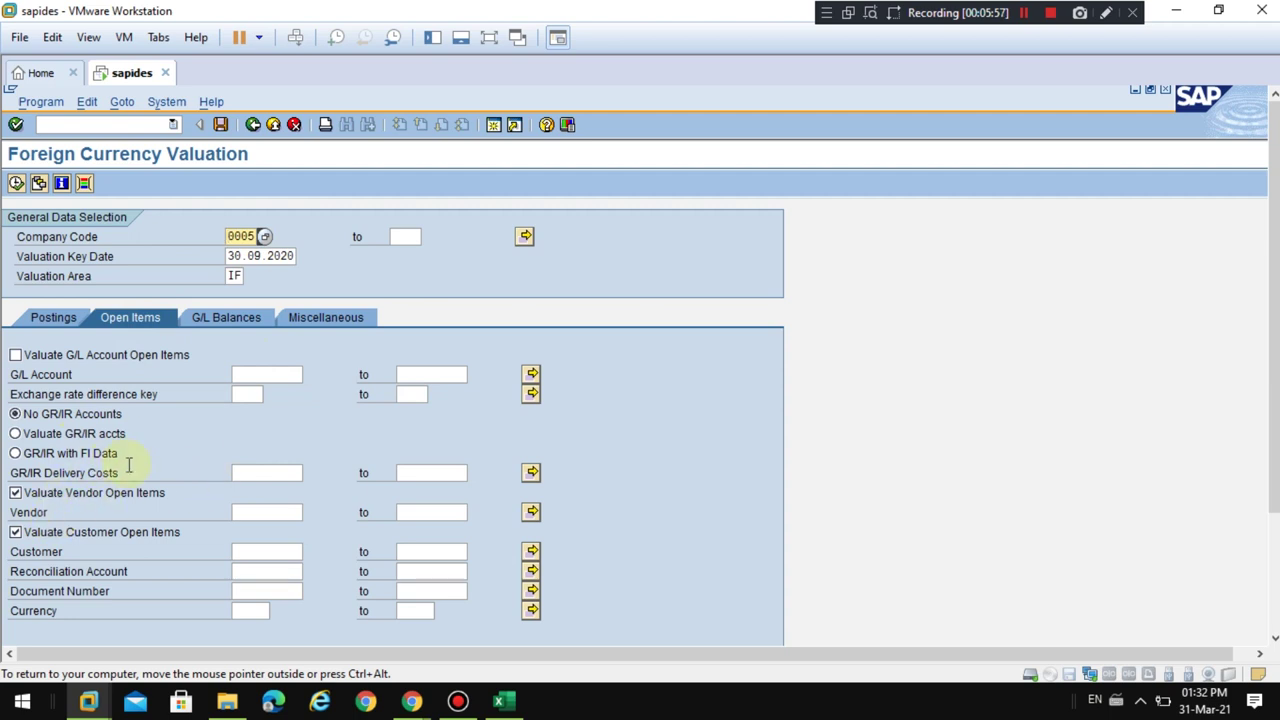
pyautogui.click(55, 318)
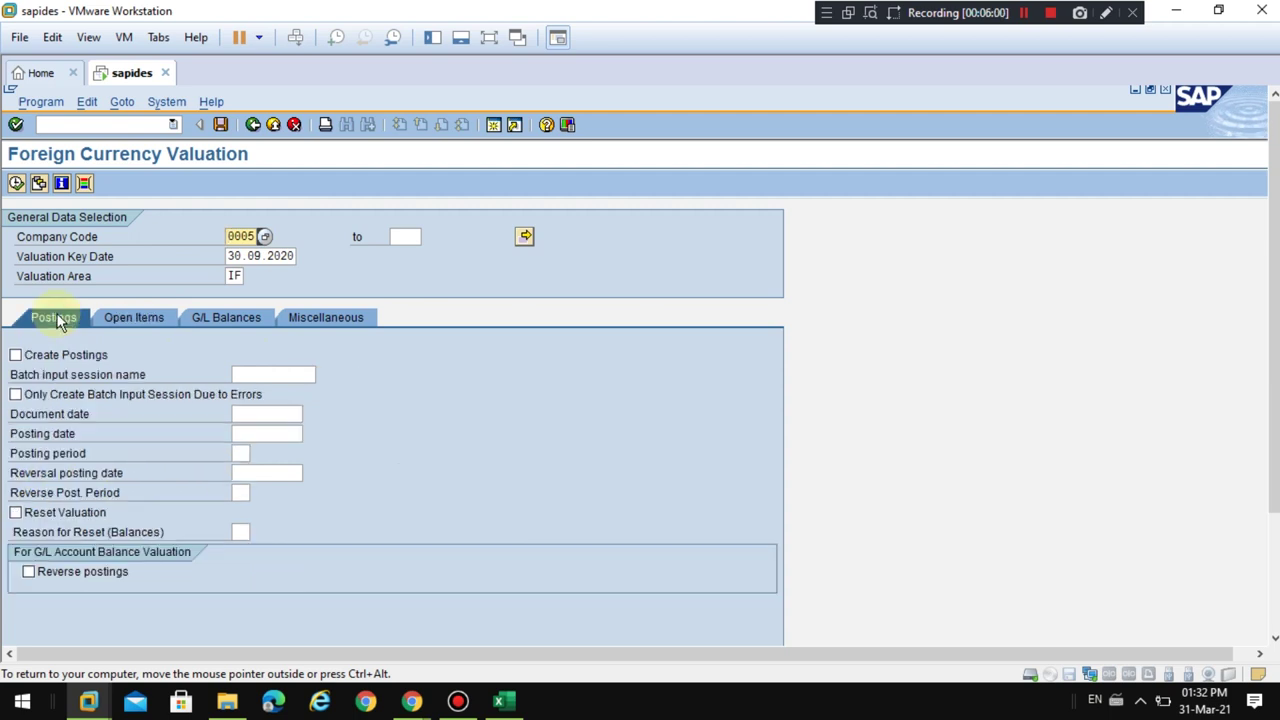